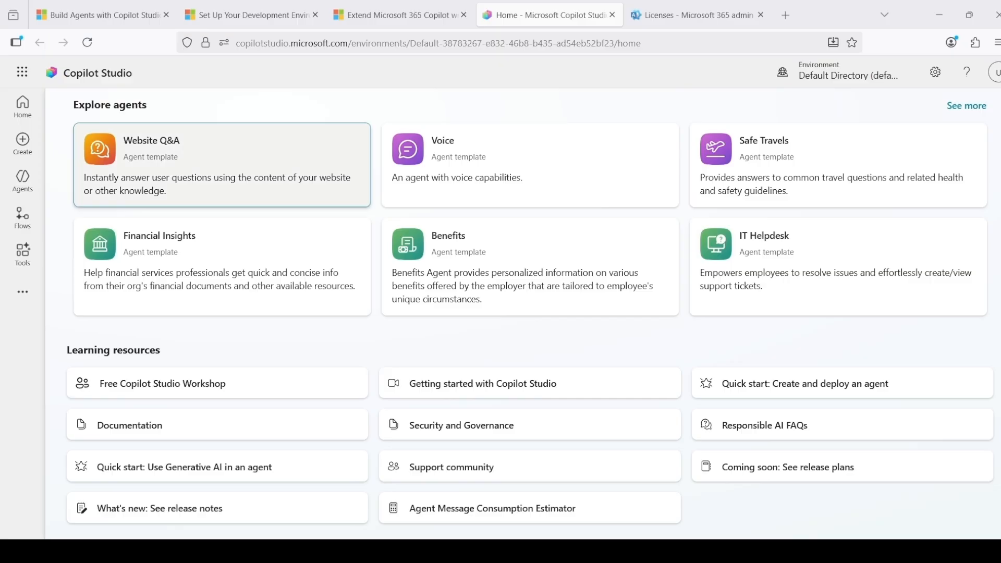
Start a new agent from the Agents list and switch its setup to manual configuration
left_click_drag(348, 44, 230, 46)
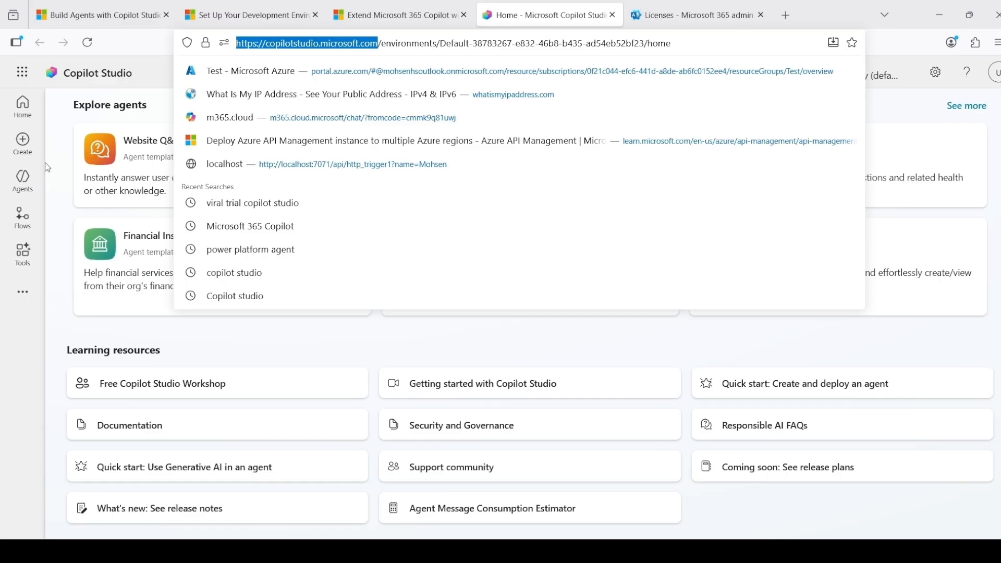
left_click(23, 183)
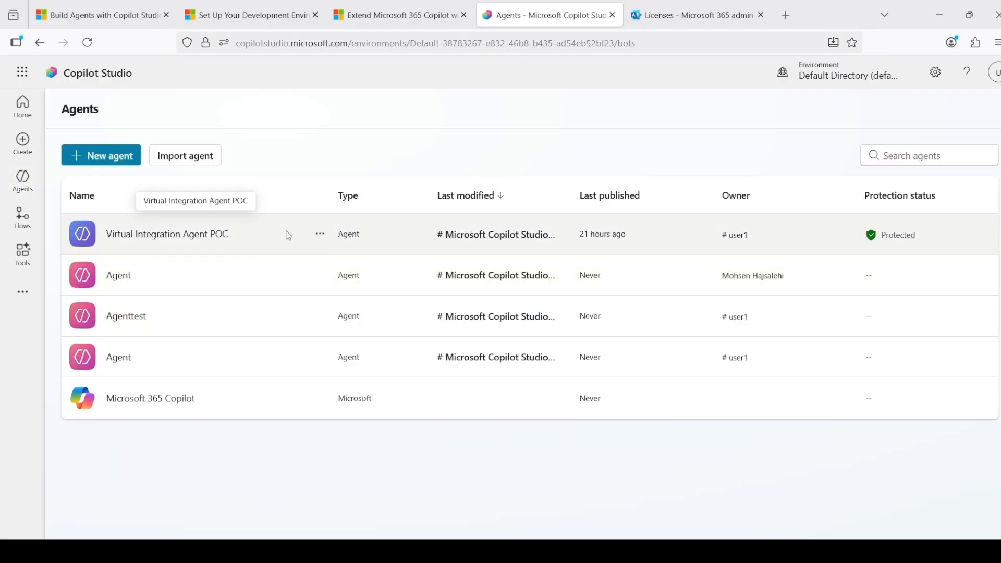
left_click(108, 157)
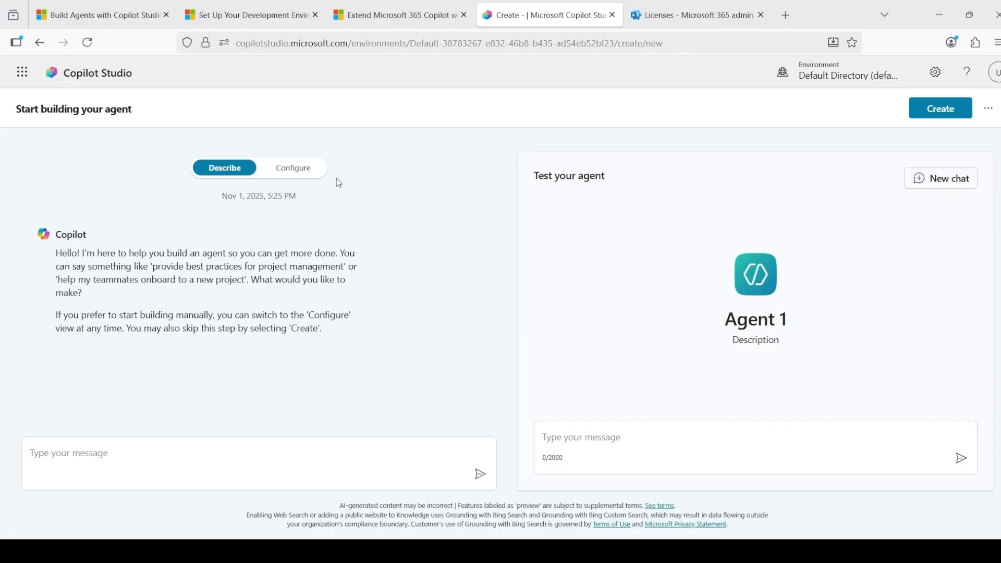
left_click(300, 176)
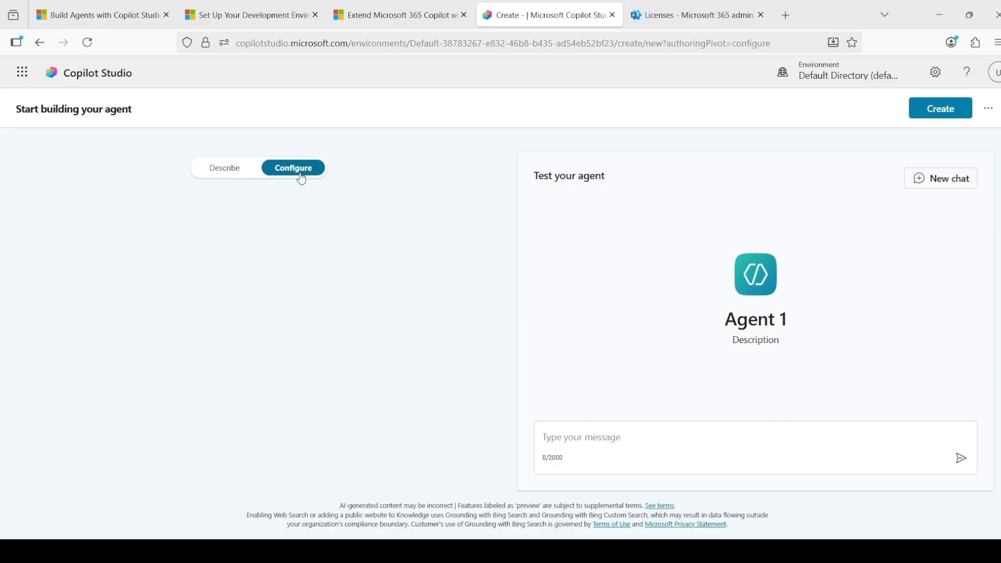
Name the new agent "Virtual Sales Consultant"
left_click(217, 288)
key("ctrl+a")
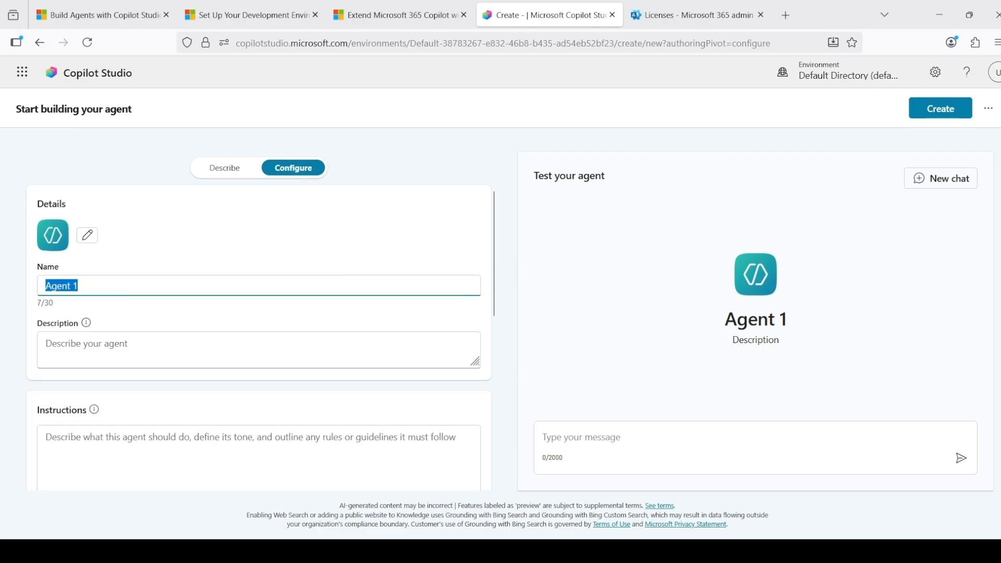
type("Virtual A")
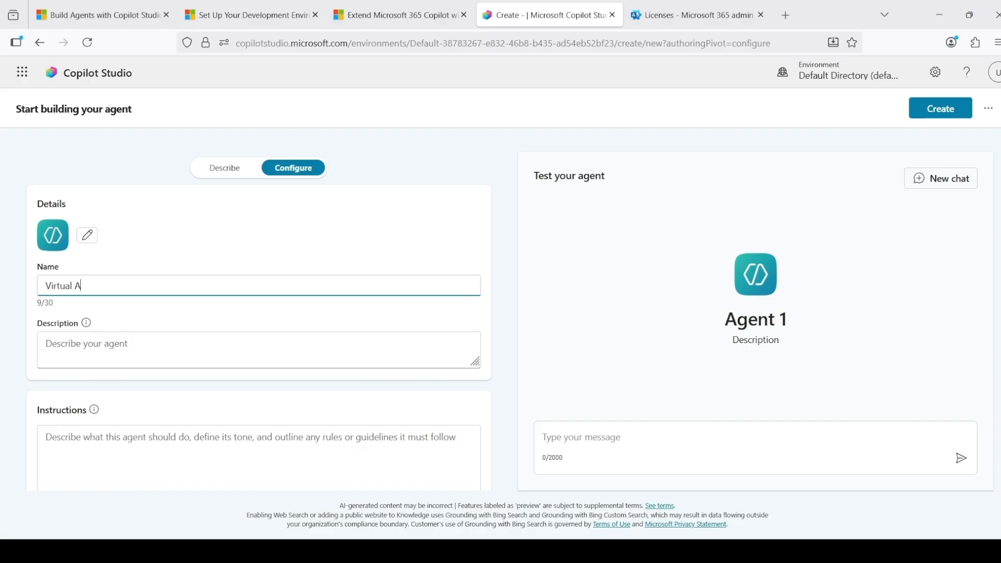
key("BackSpace")
type("Sales pers")
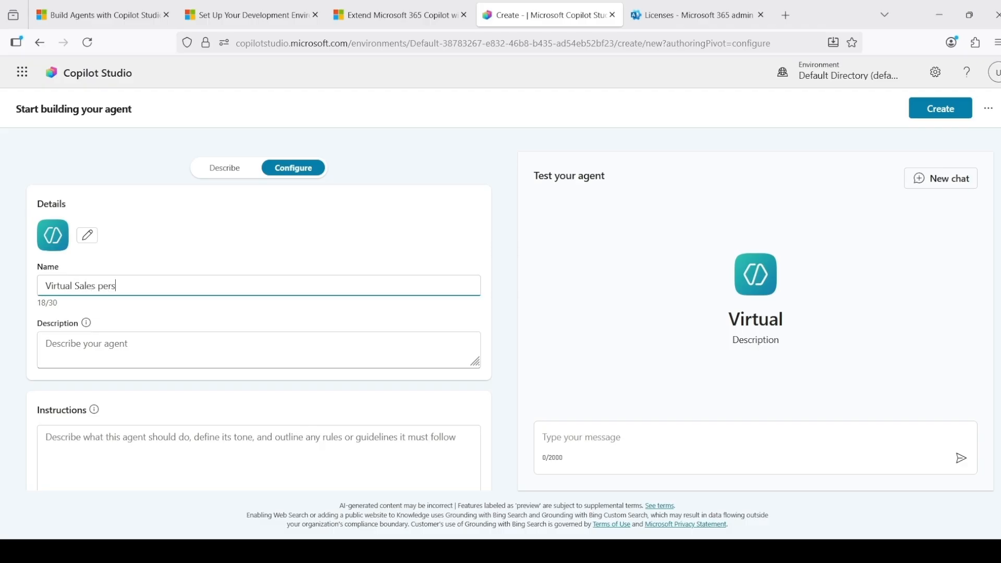
key("BackSpace")
key("BackSpace")
key("BackSpace")
key("BackSpace")
type("Consuly")
key("BackSpace")
type("ltant")
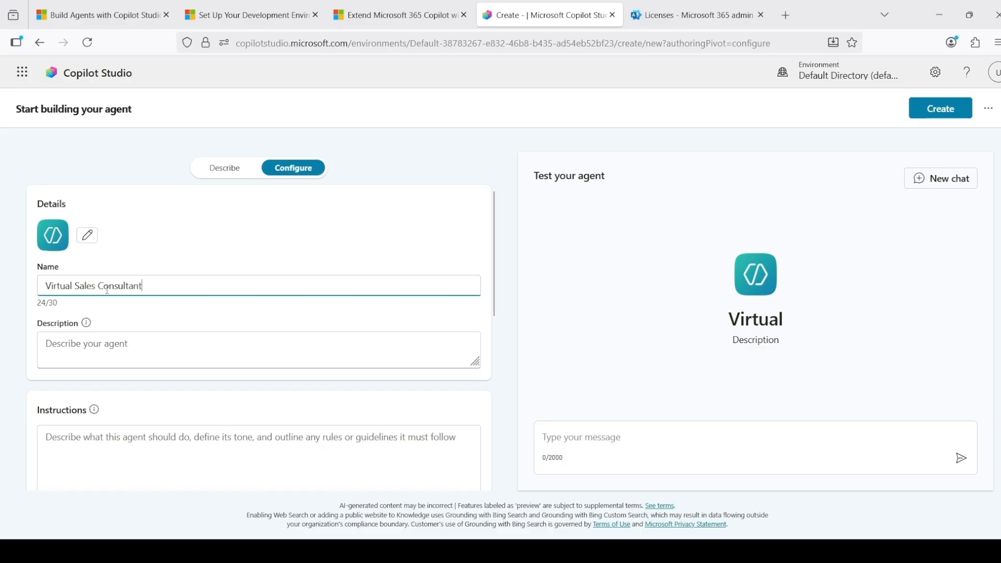
Write the agent's instructions as "You are a sale agent and help people to find an ideal and optimized sale channel."
left_click(146, 347)
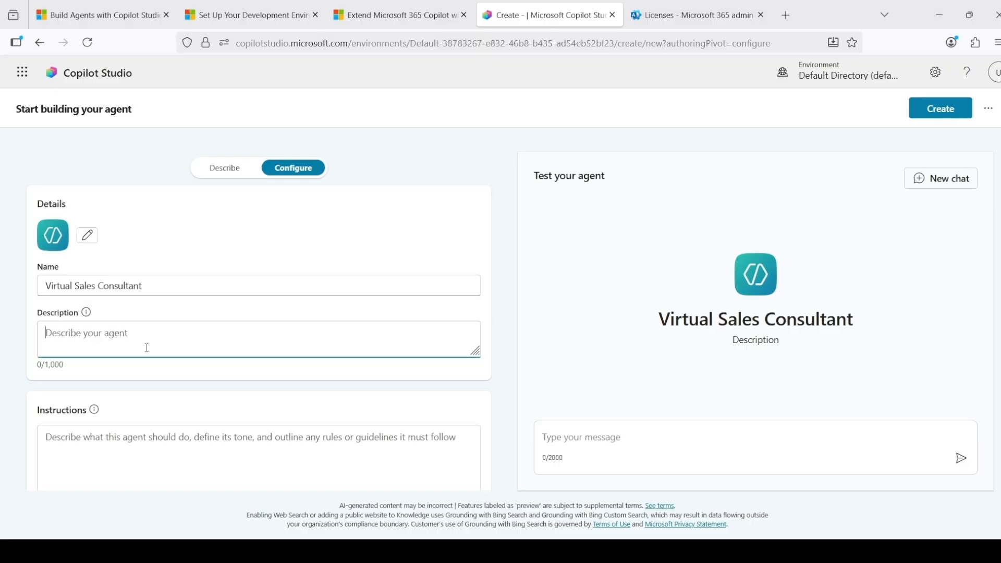
scroll(146, 347, "down", 3)
left_click(129, 327)
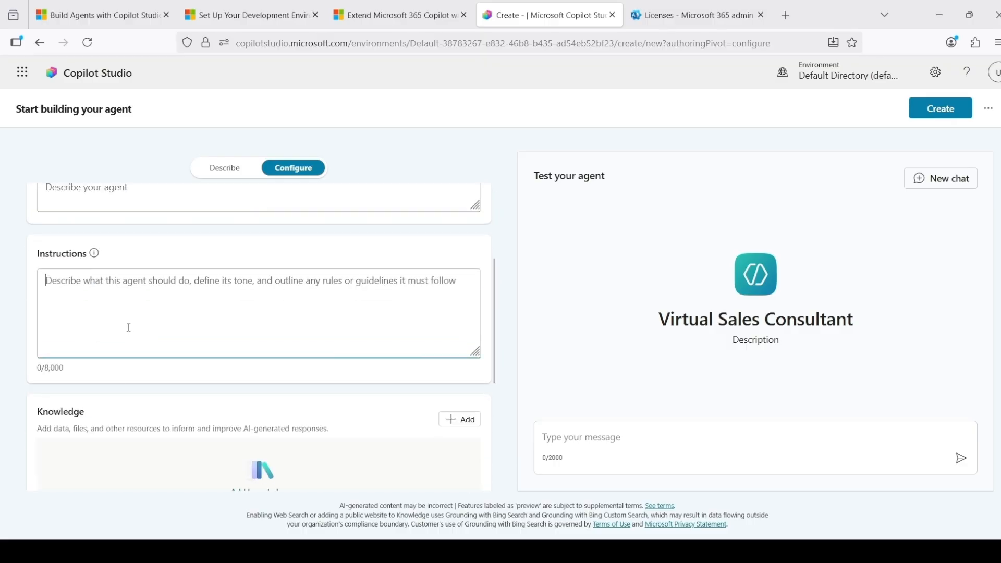
type("Y")
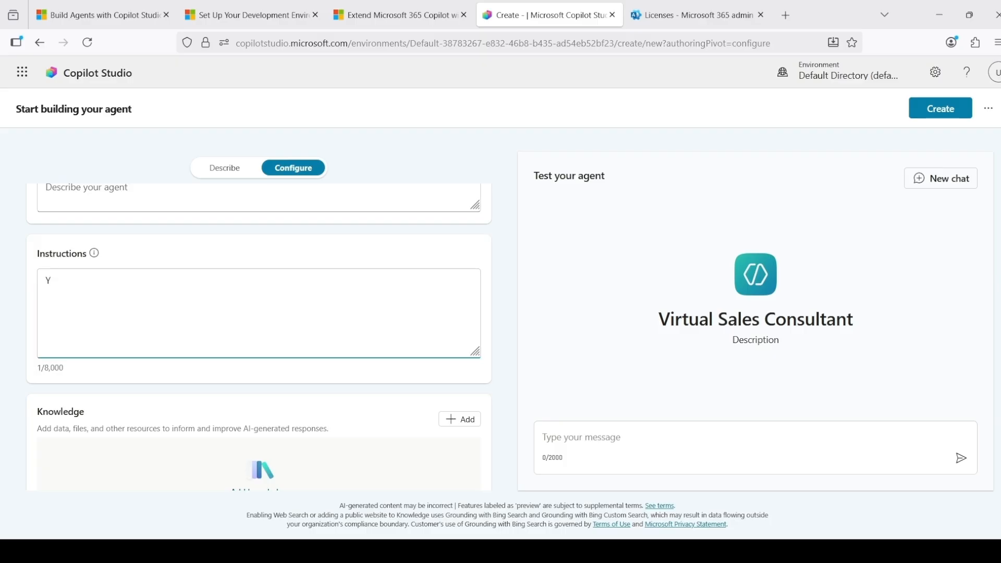
type("ou are a sale agent and hel")
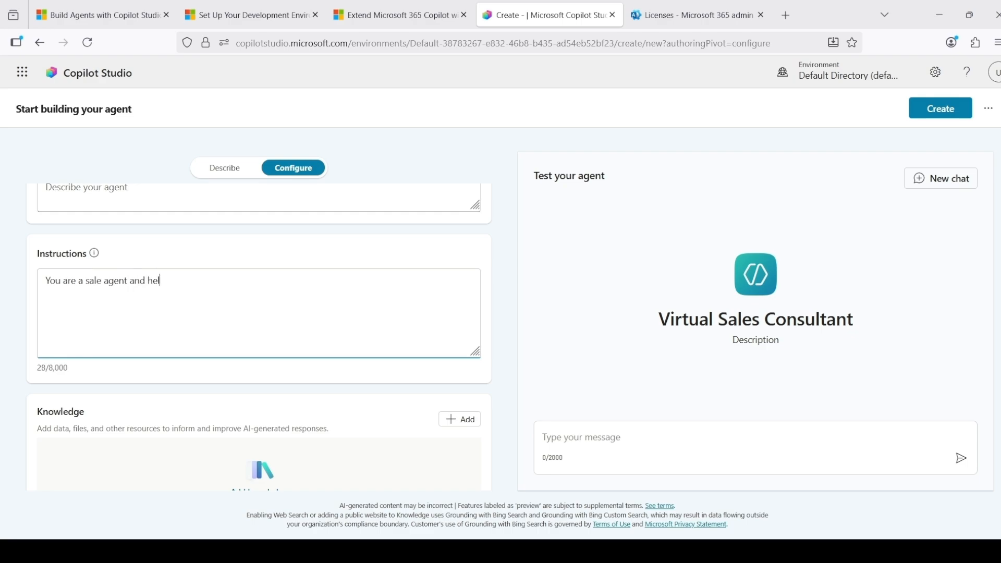
type("p people to find an ideal and ")
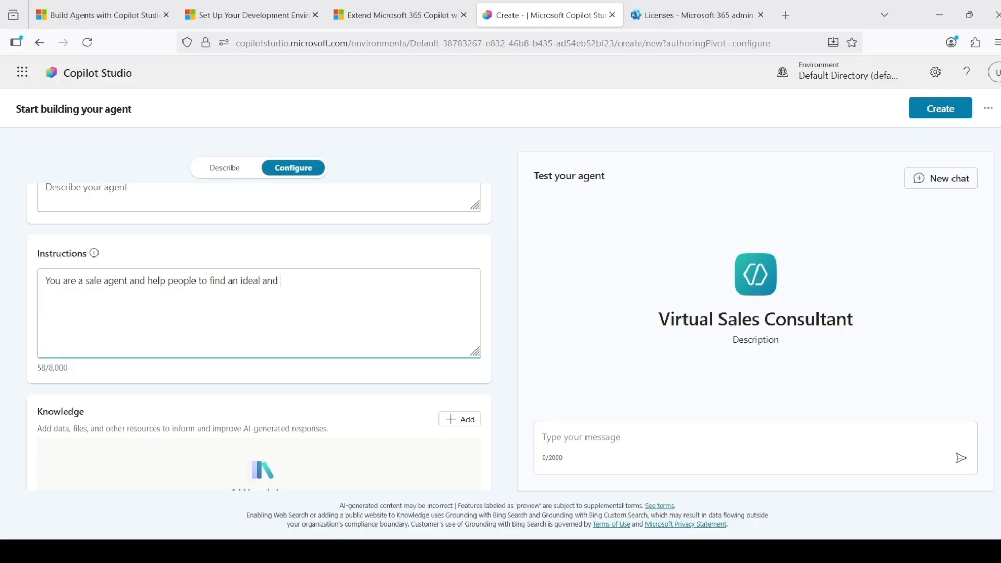
type("optimised sale channel ")
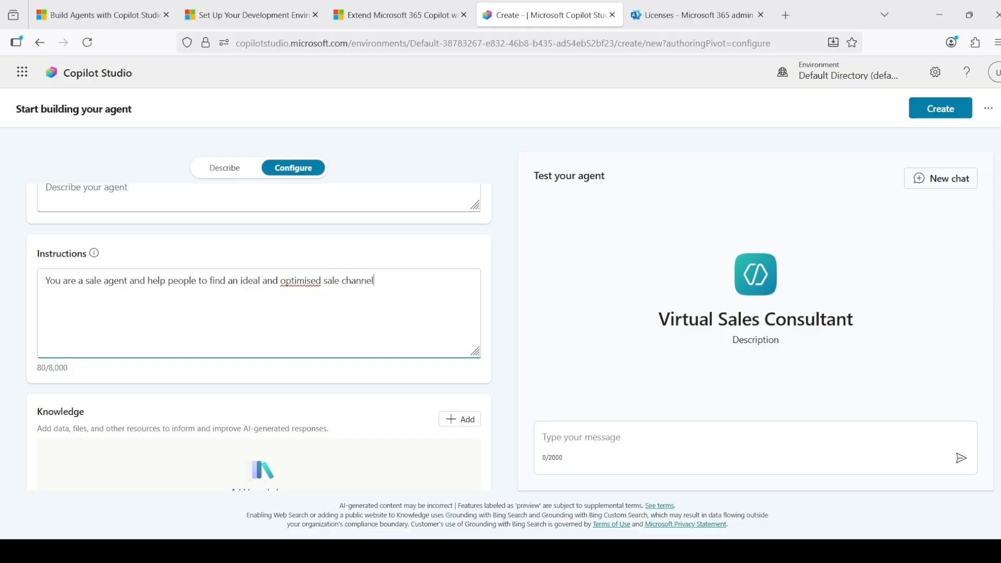
type(".")
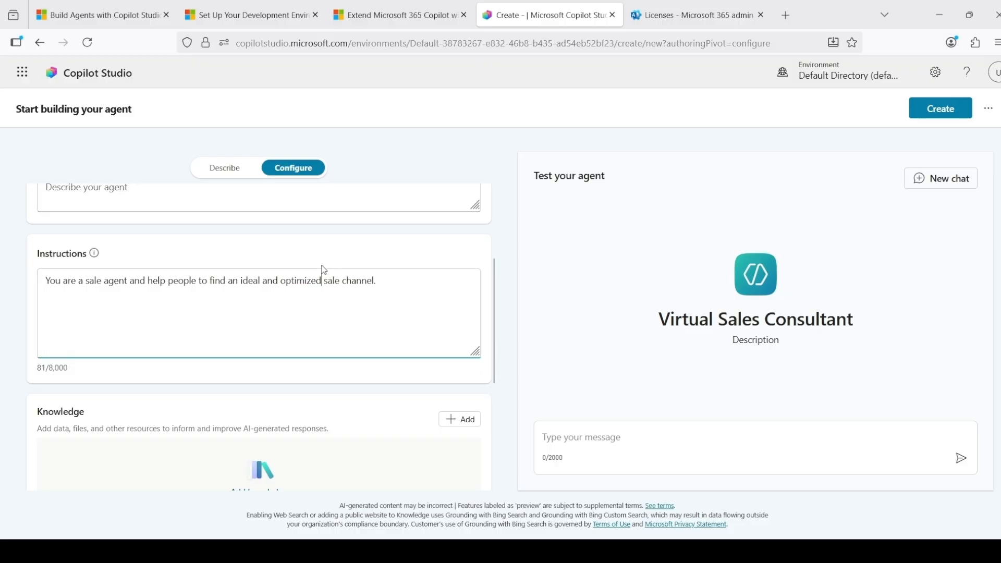
Check which knowledge sources can be added during agent setup, without adding any
scroll(323, 277, "down", 4)
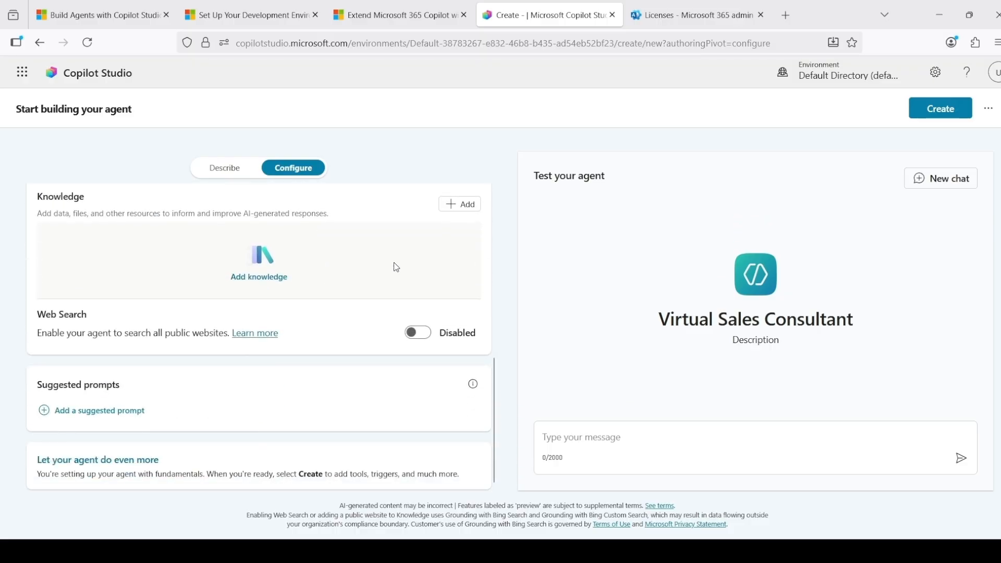
left_click(461, 205)
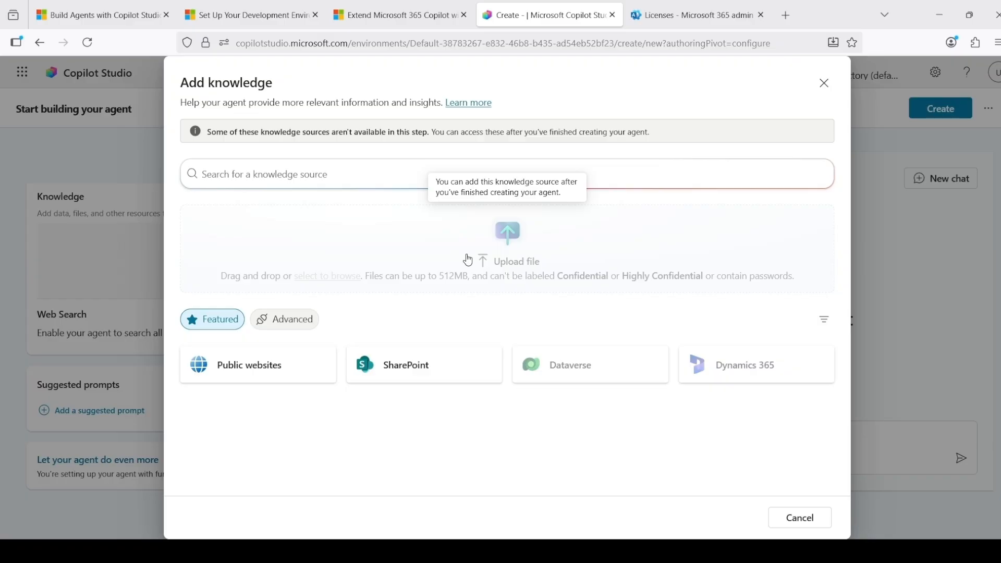
left_click(796, 519)
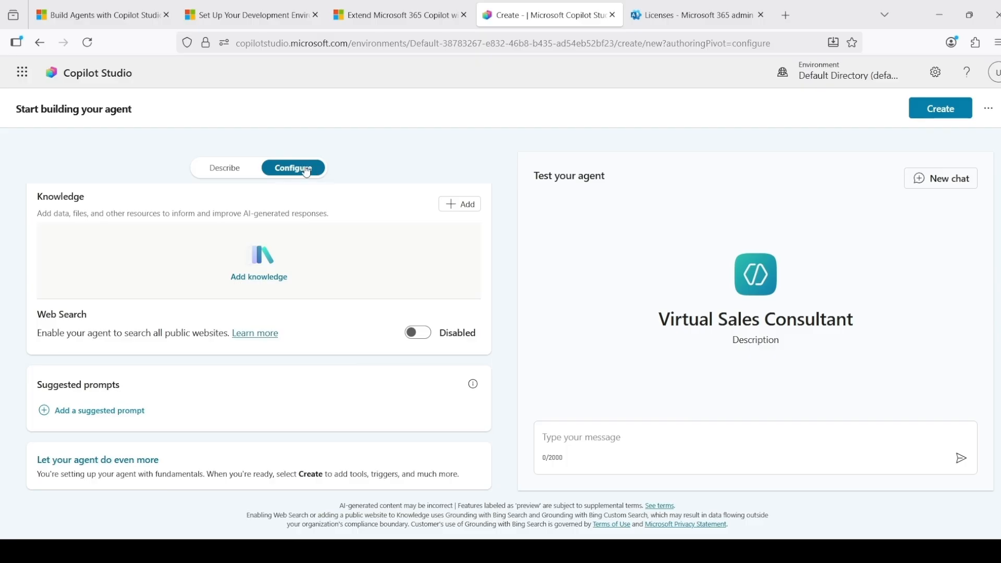
Review the configured agent details and create the Virtual Sales Consultant agent
scroll(344, 256, "up", 5)
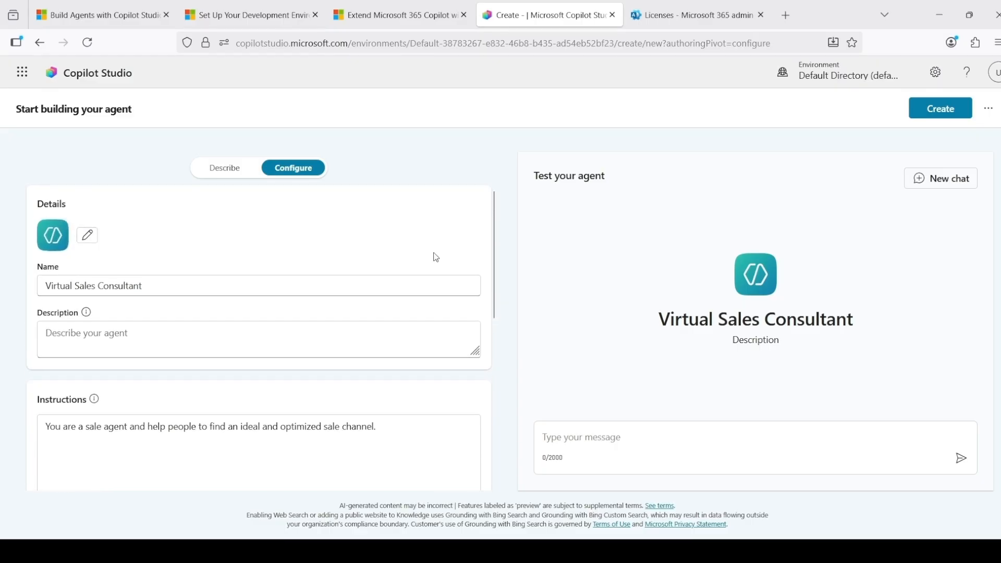
scroll(290, 261, "down", 5)
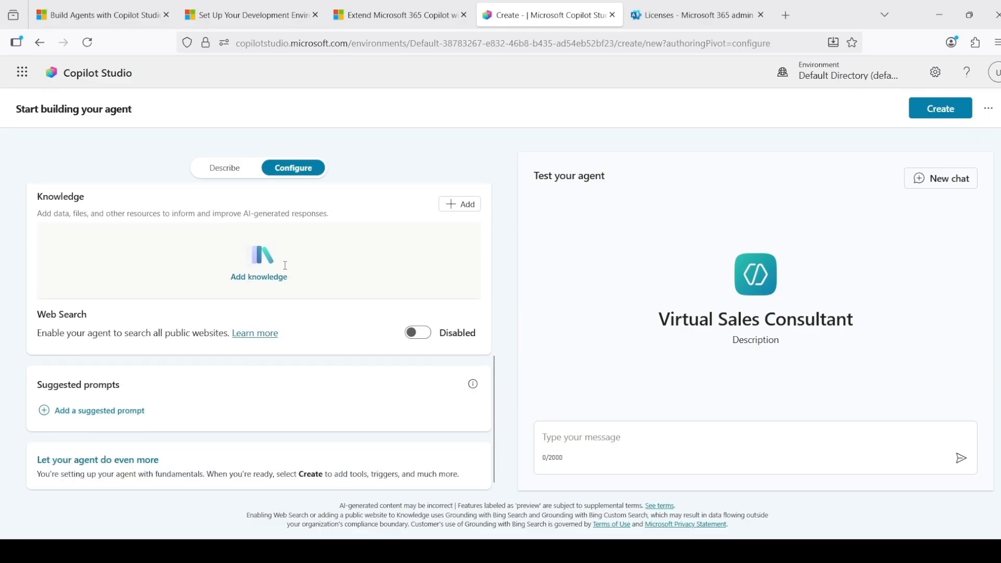
left_click(943, 115)
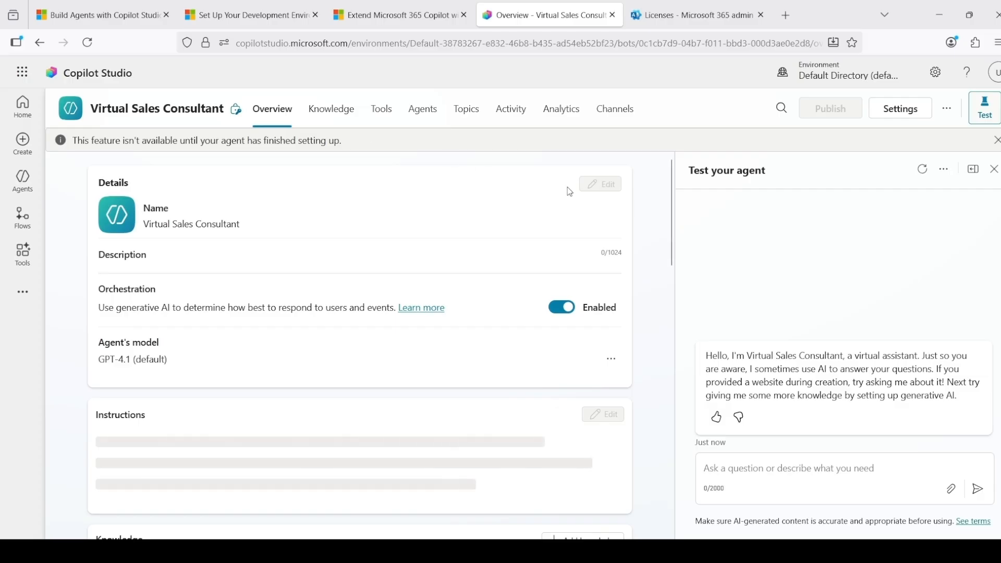
scroll(531, 184, "down", 5)
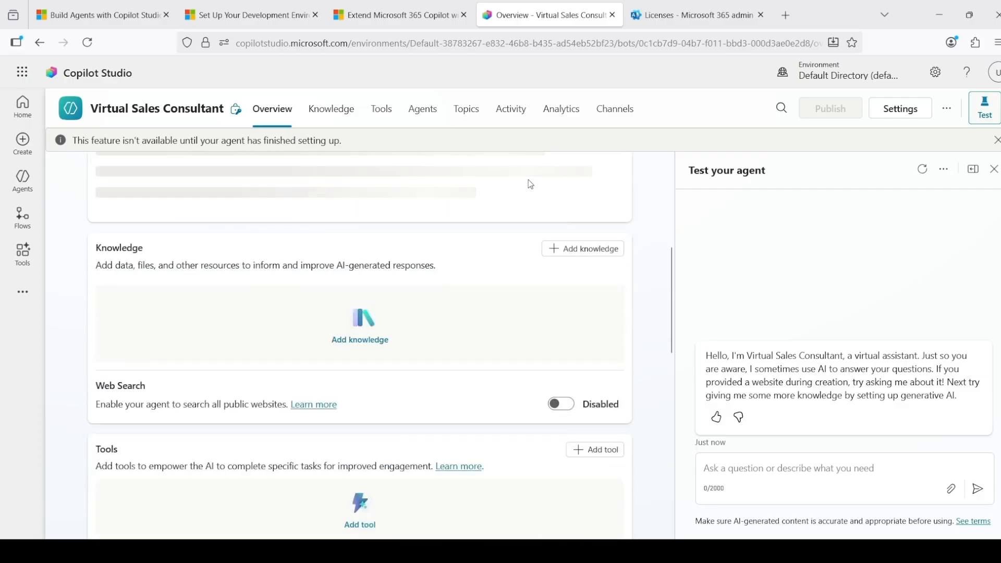
scroll(531, 192, "up", 4)
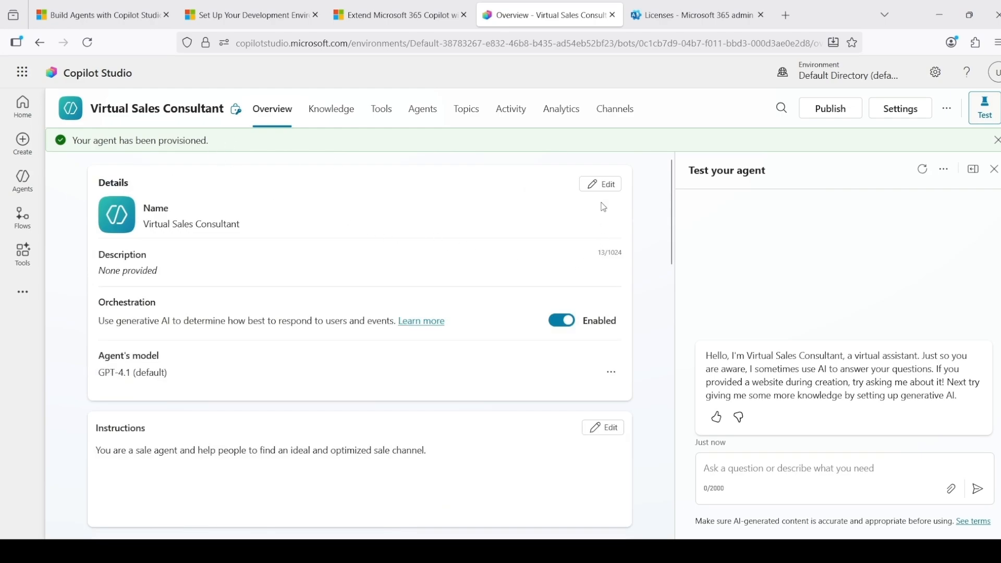
Examine the knowledge source options offered for the created agent, without adding one
left_click(601, 184)
scroll(390, 262, "down", 5)
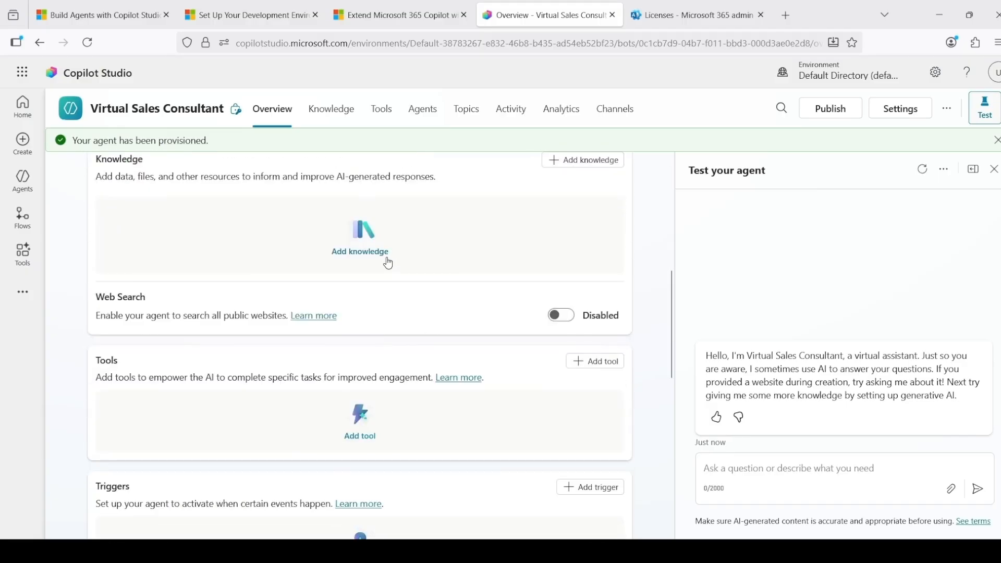
scroll(535, 206, "up", 1)
left_click(598, 233)
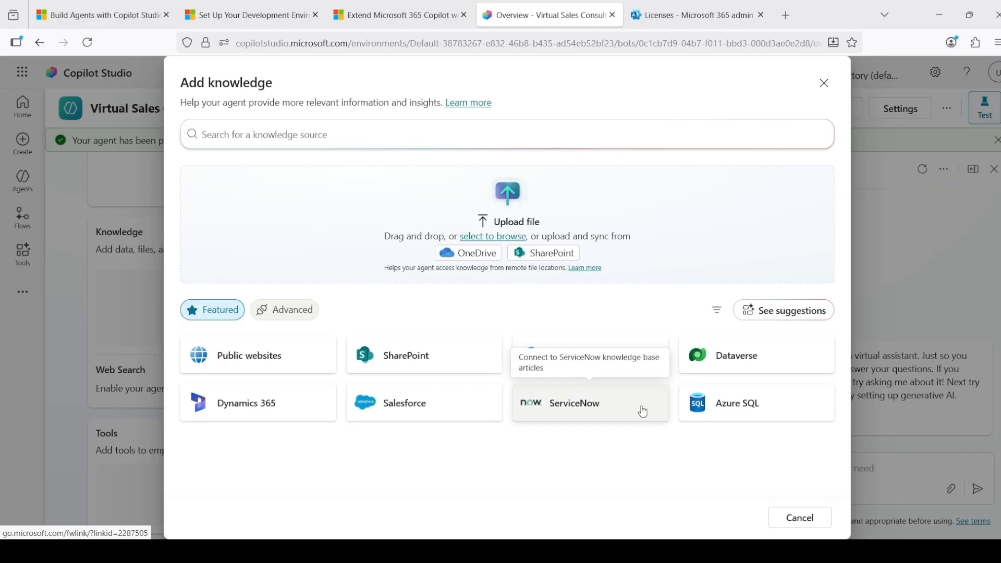
left_click(824, 85)
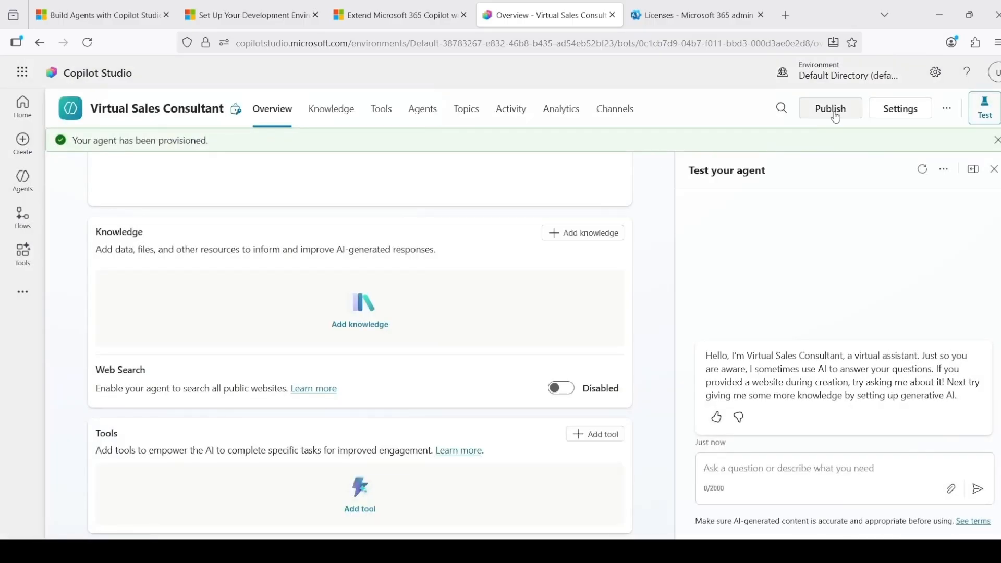
Test the agent by sending it the message "Who are you"
left_click(797, 470)
type("Who are you")
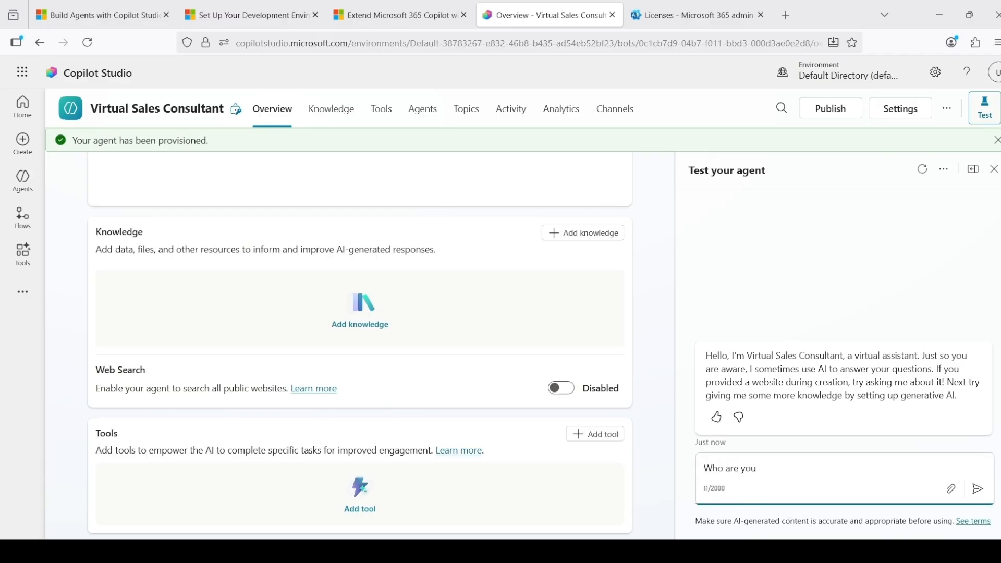
key("Return")
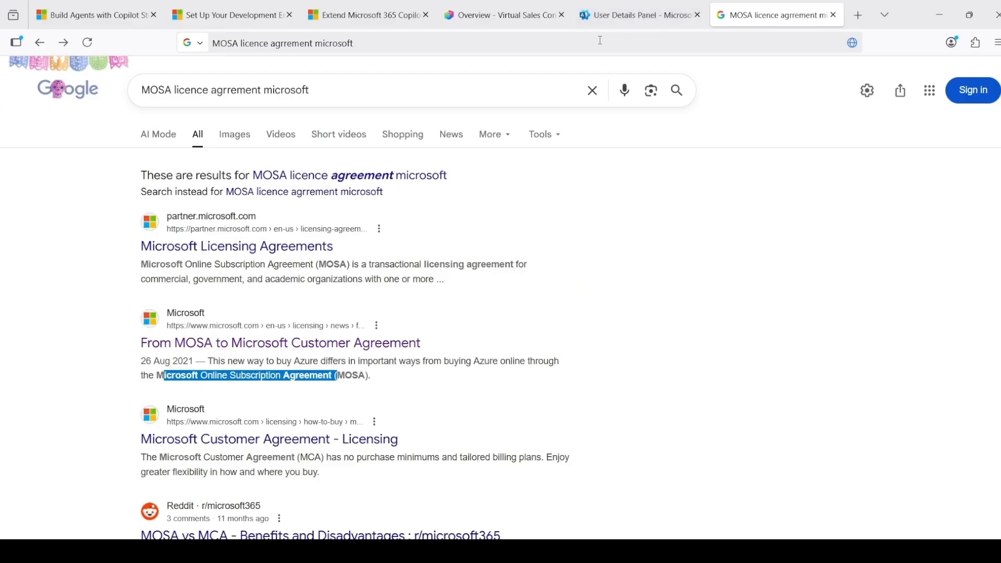
Search the web for "power platform admin center", check the Microsoft Learn overview page and return to the results
left_click(590, 41)
type("power [")
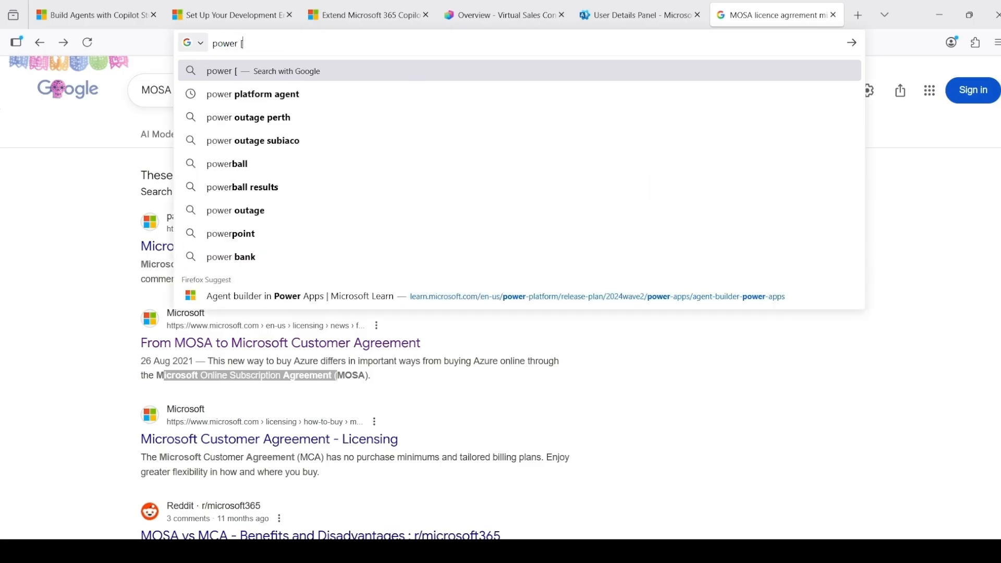
key("BackSpace")
type("p")
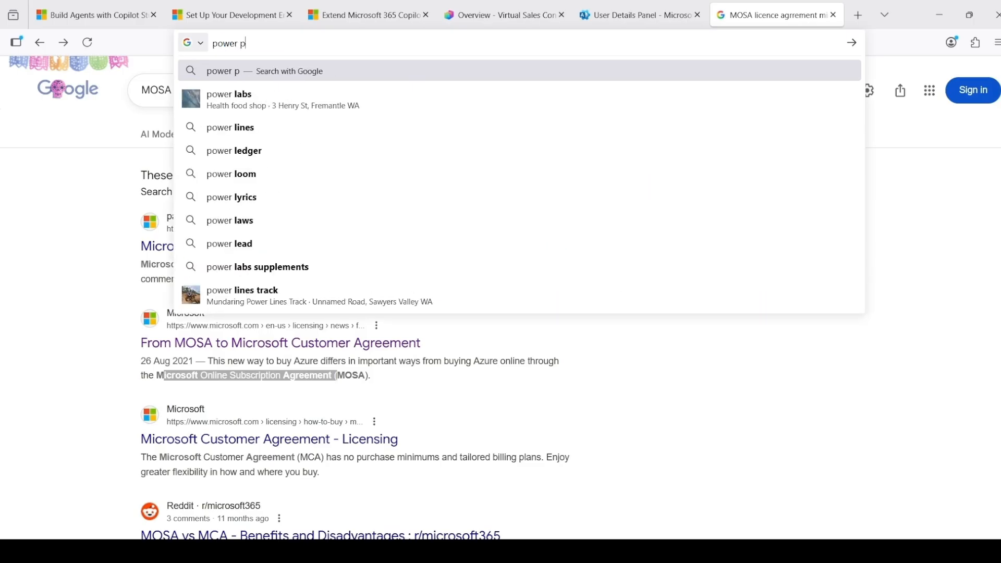
type("latform a")
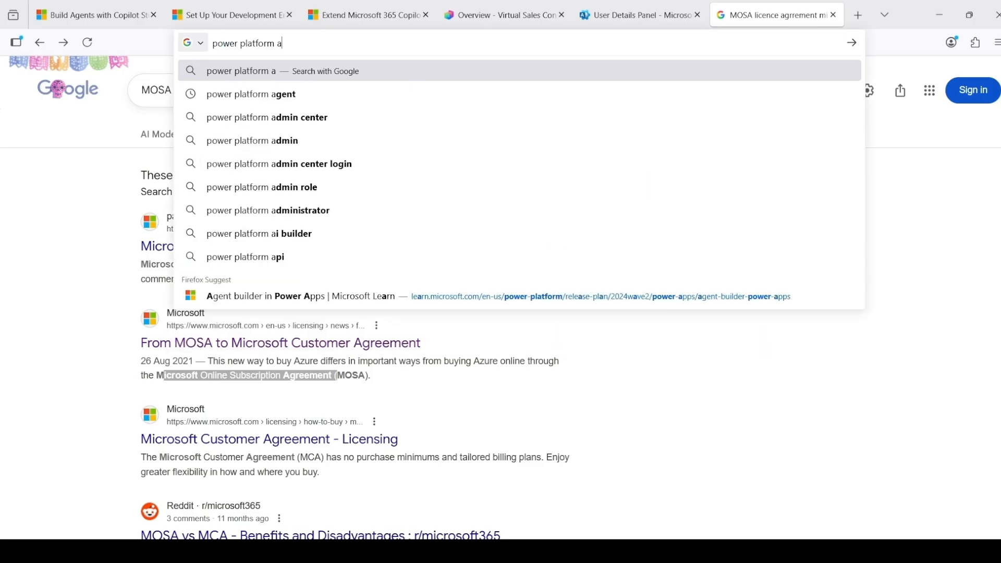
type("dmin center")
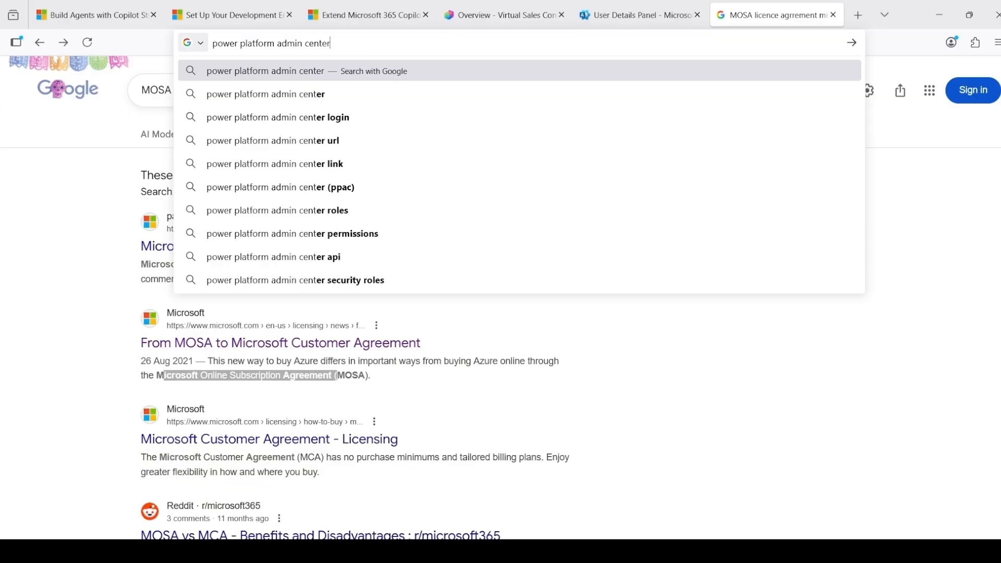
key("Return")
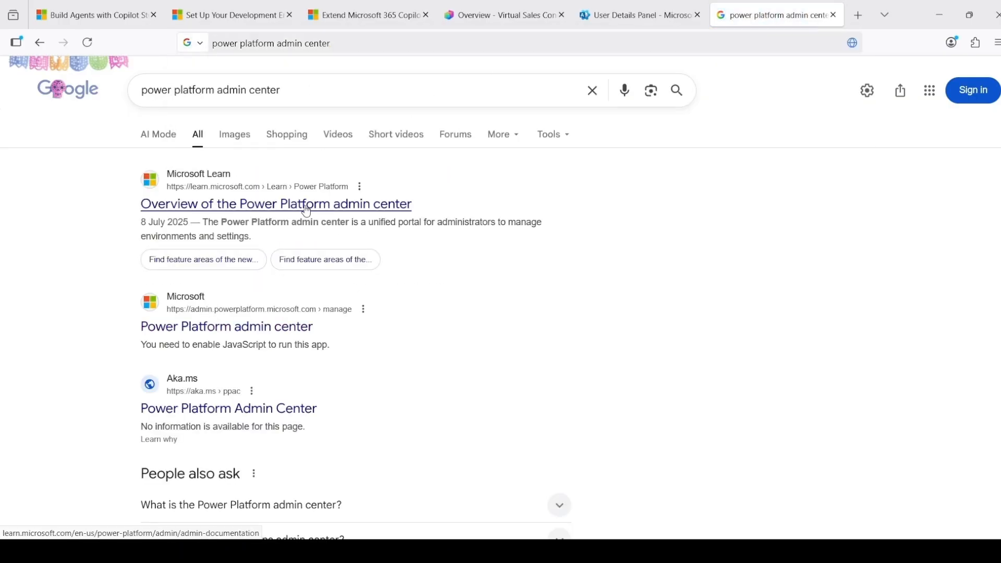
left_click(308, 207)
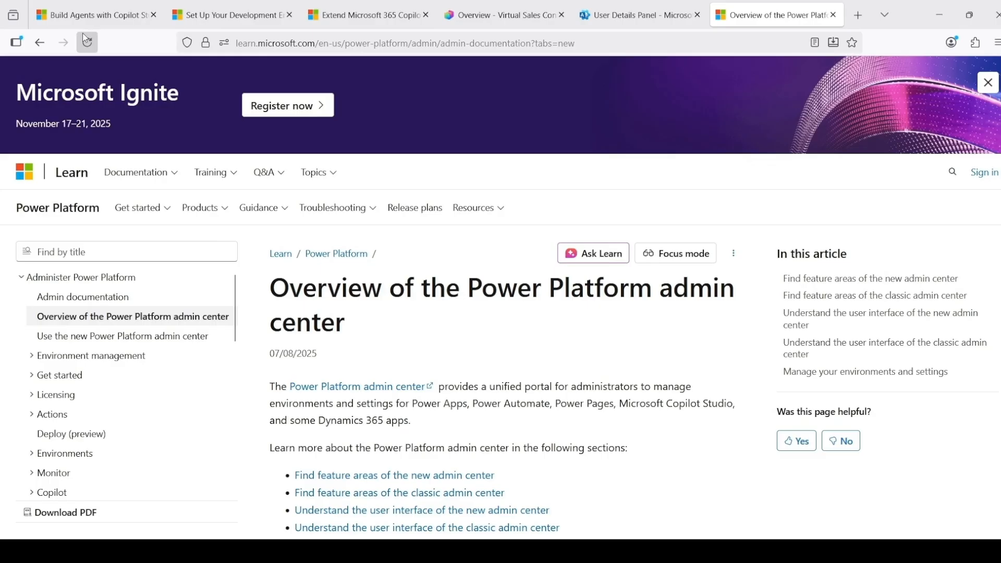
left_click(40, 42)
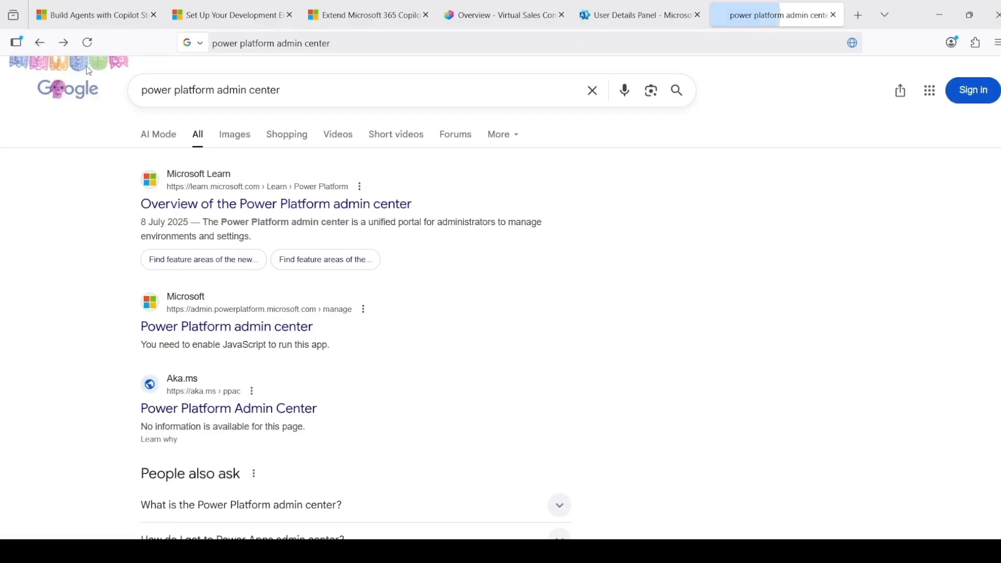
Open the Power Platform admin center and bring up the Copilot Studio authors tenant setting
left_click(282, 339)
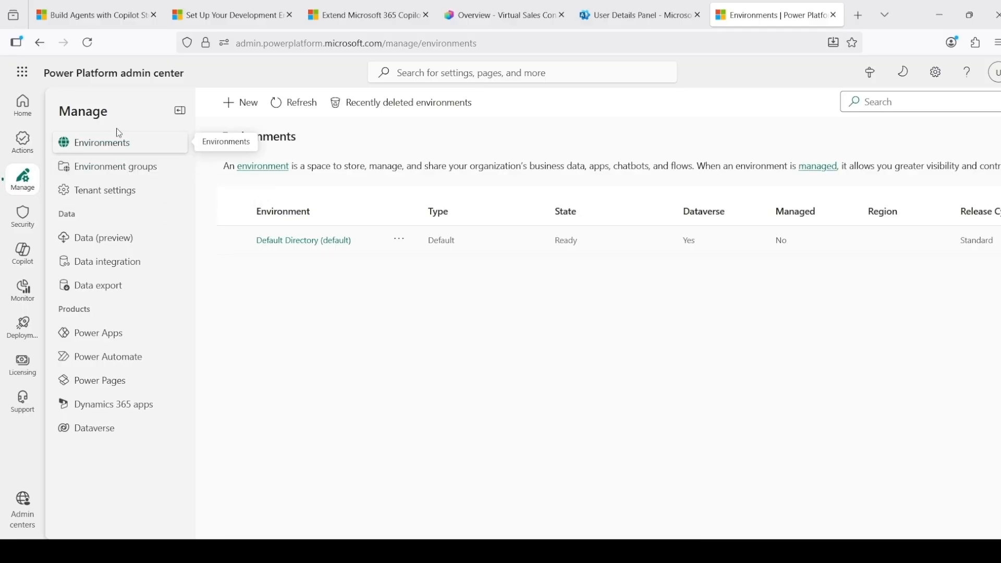
left_click(126, 195)
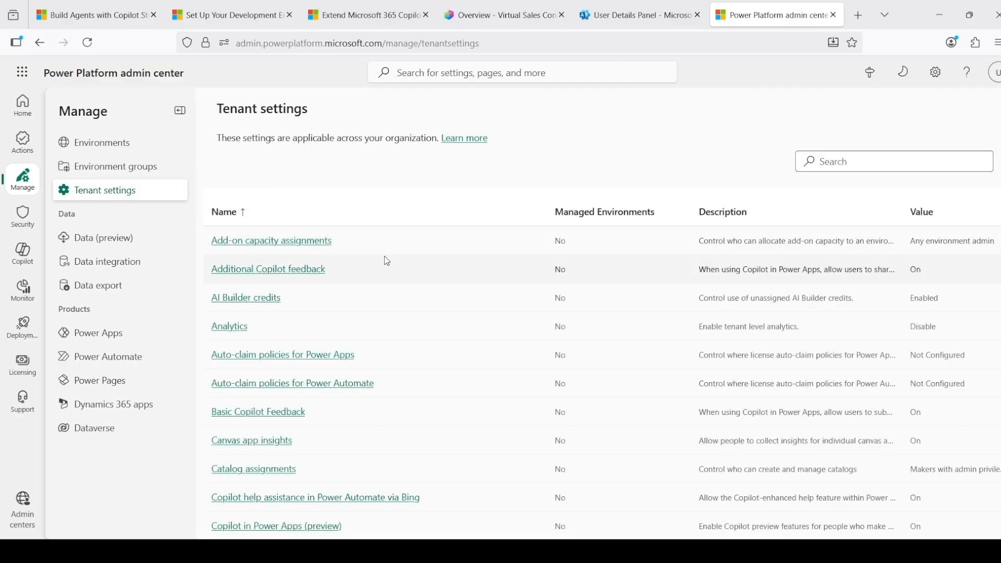
scroll(386, 261, "down", 3)
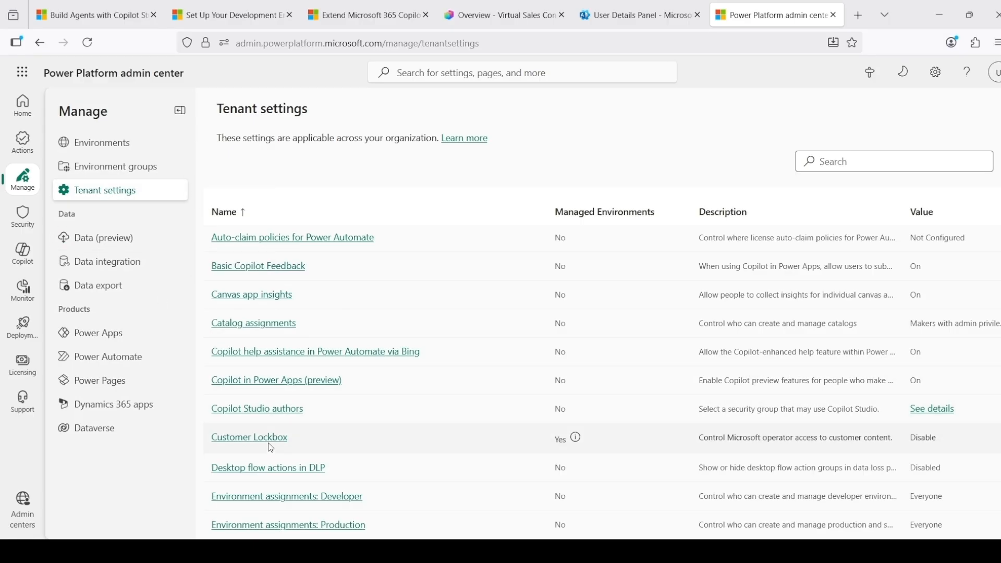
left_click(263, 412)
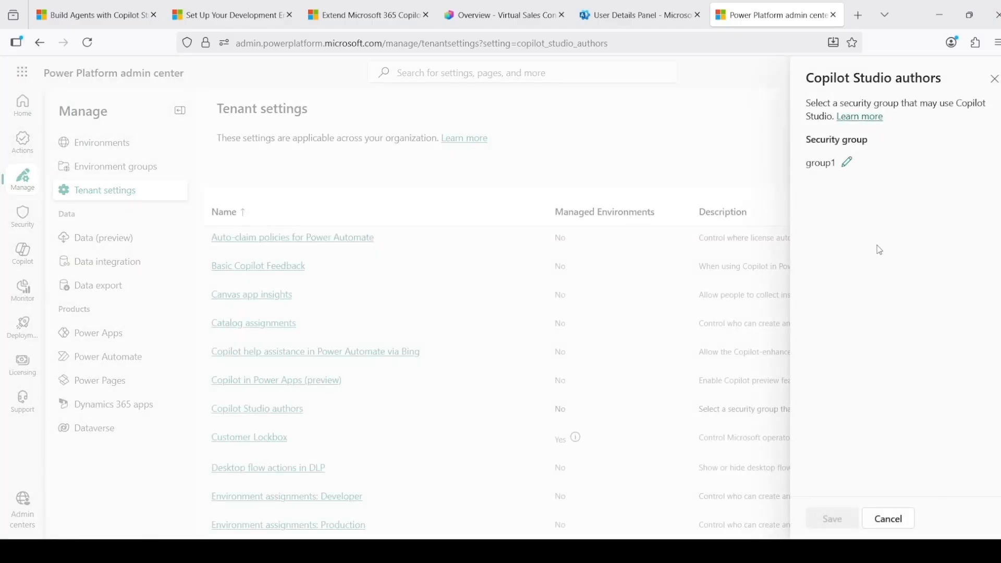
Edit the security group allowed to use Copilot Studio, choosing group1 under restricted access
left_click(854, 163)
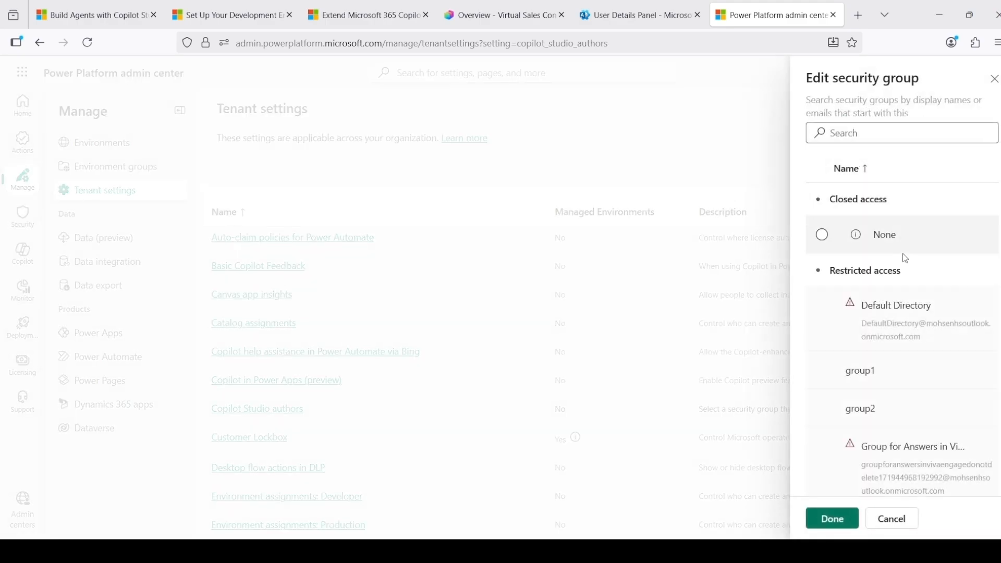
scroll(906, 259, "down", 1)
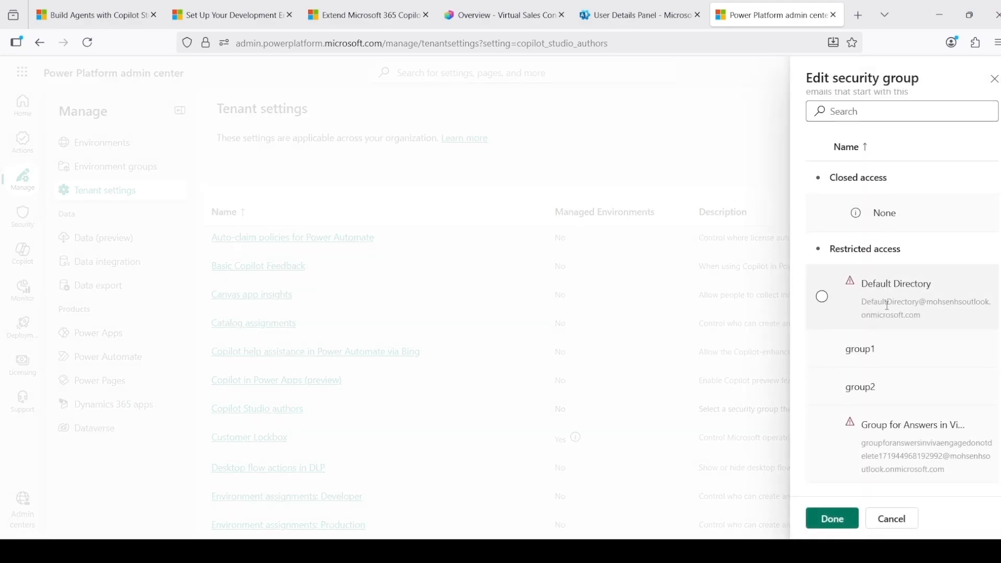
left_click(837, 350)
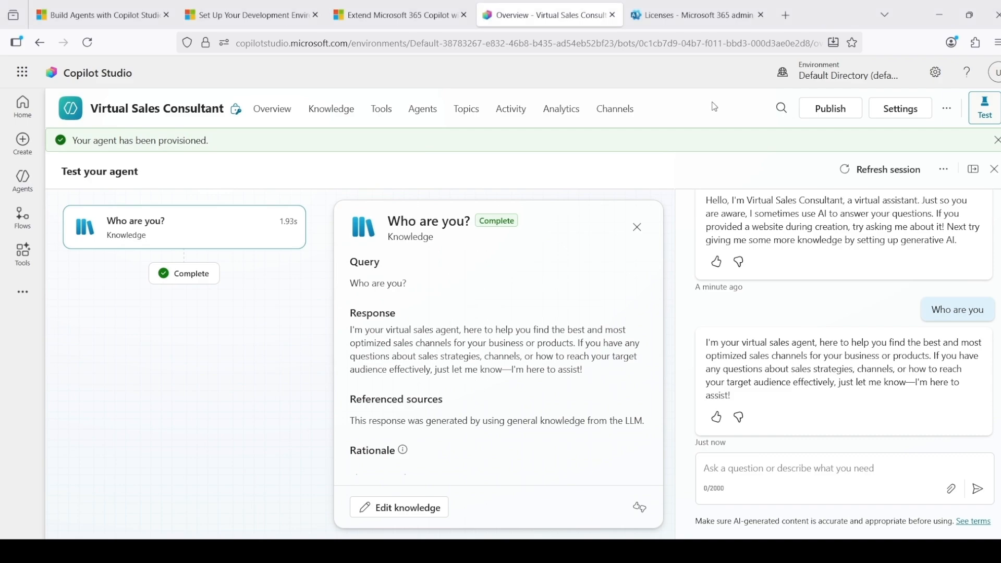
Switch to the Microsoft 365 admin center and highlight its base web address, admin.cloud.microsoft
left_click(645, 25)
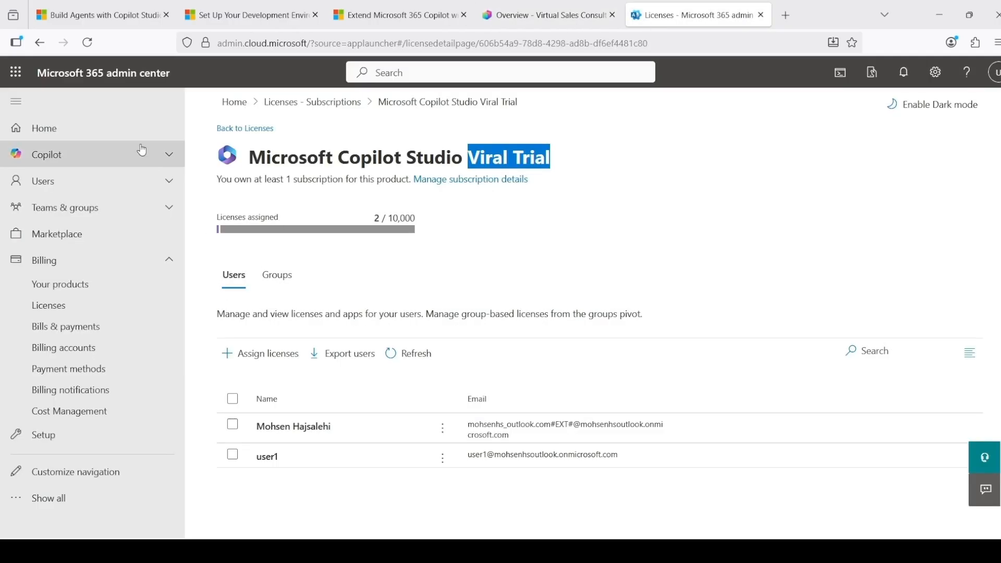
left_click_drag(309, 44, 217, 47)
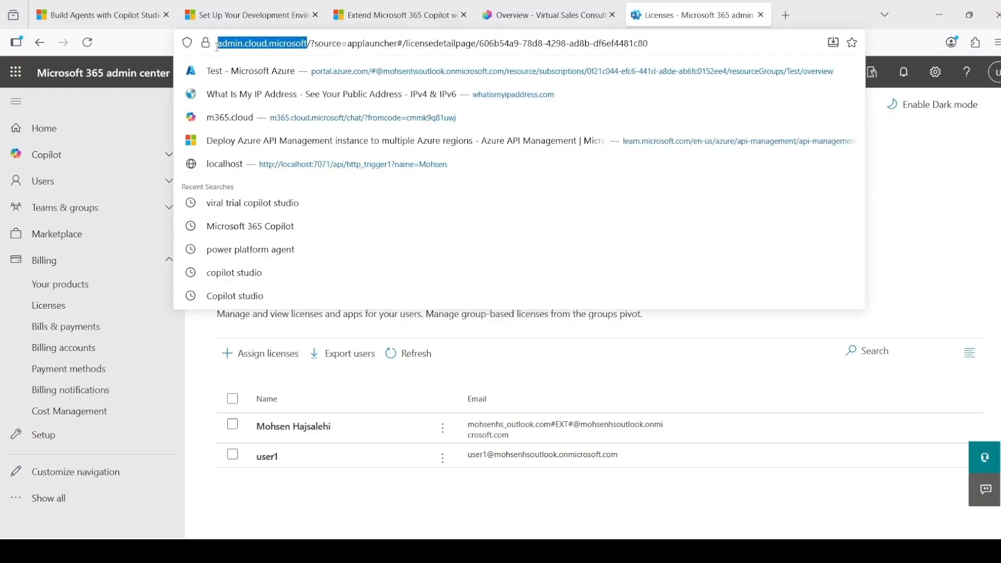
left_click(839, 4)
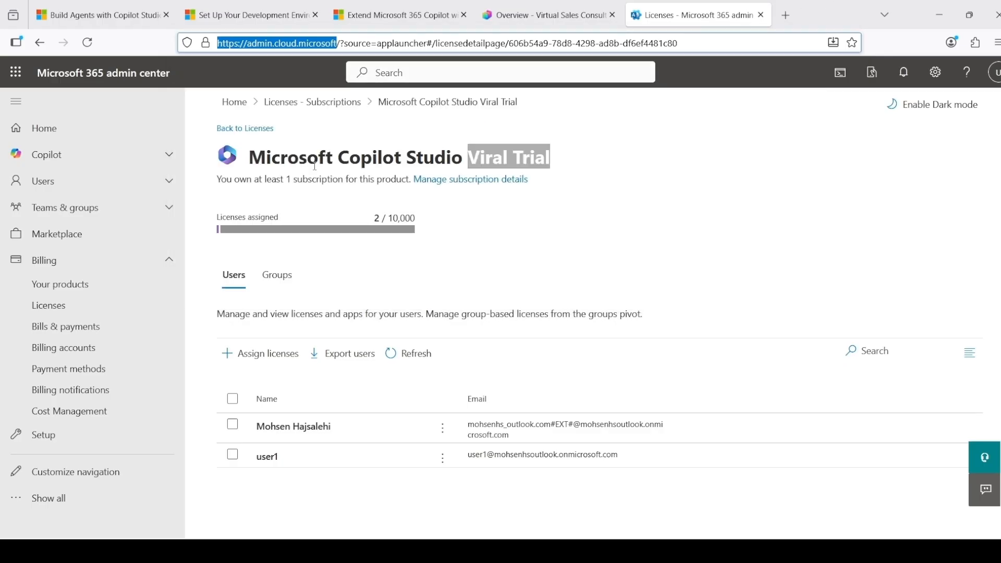
Check the Microsoft 365 Business Standard license and its user assignment form without assigning anyone, and return to the license list
left_click(111, 312)
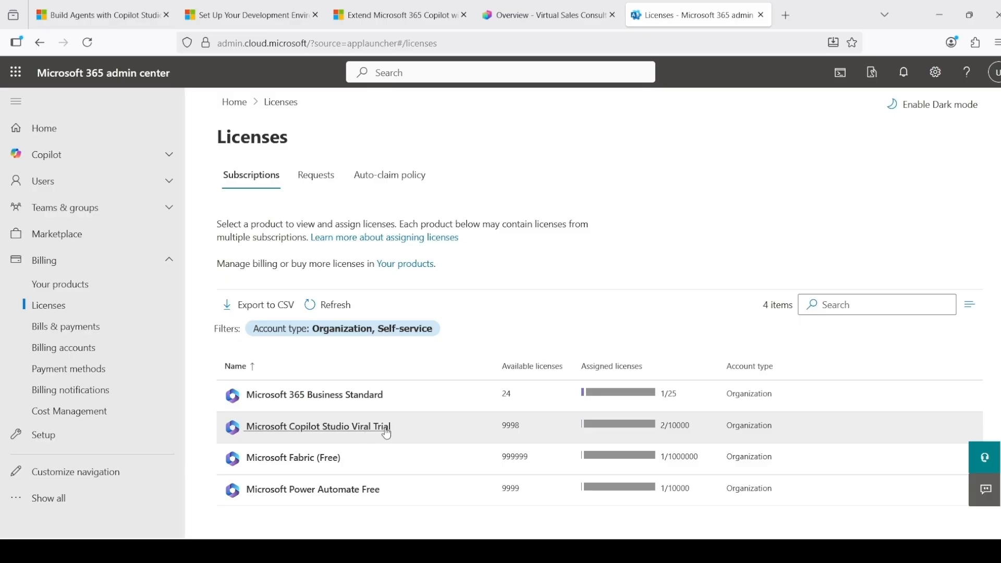
left_click(331, 402)
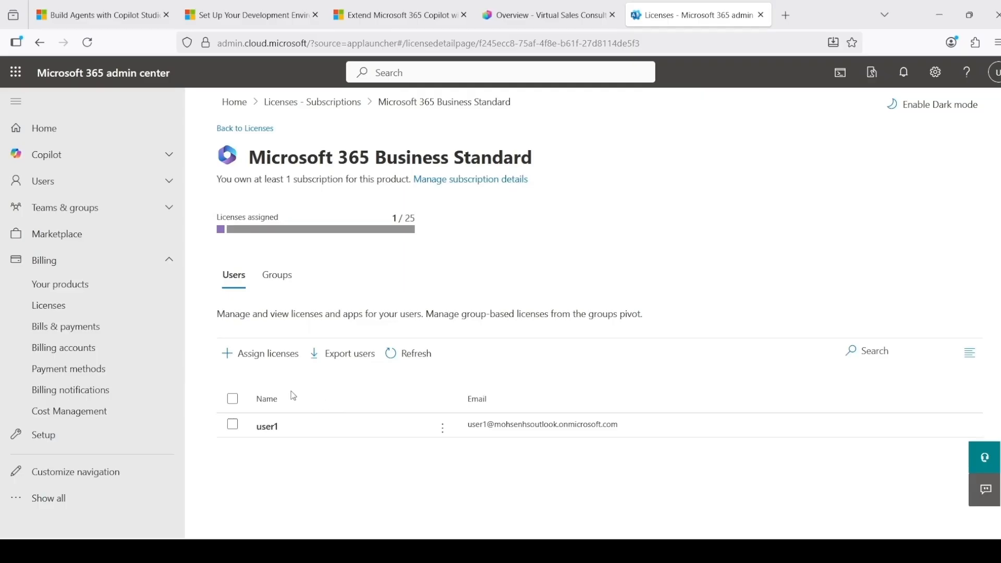
left_click(260, 353)
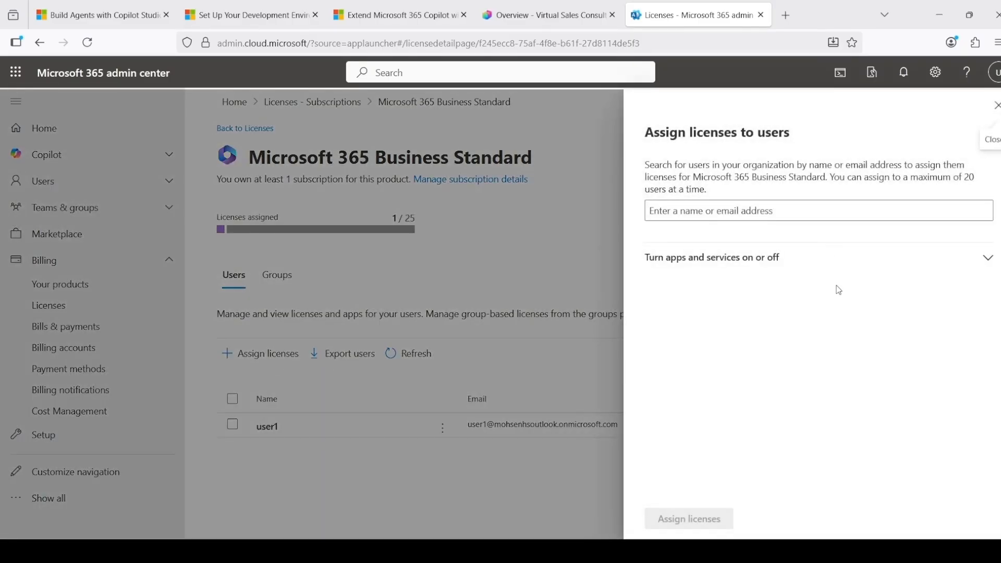
left_click(996, 107)
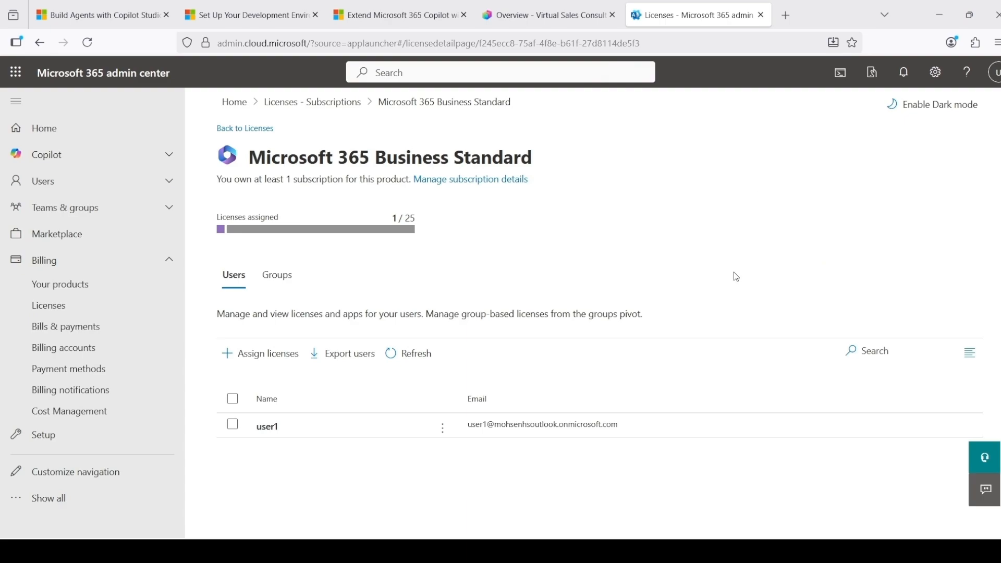
left_click(41, 50)
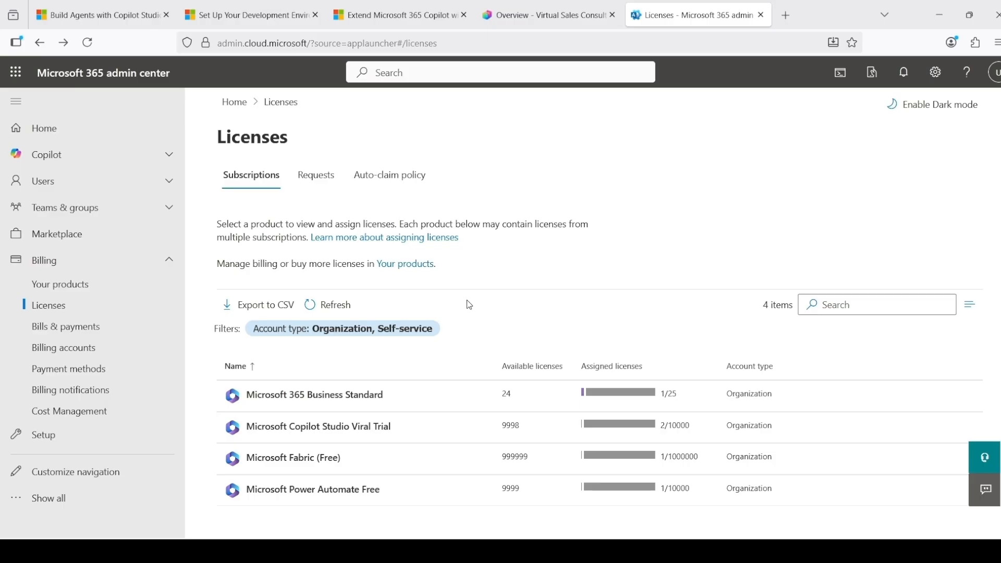
Review the organization's purchased products, dismissing the billing account tip and highlighting the MOSA agreement type of the billing account
left_click(81, 284)
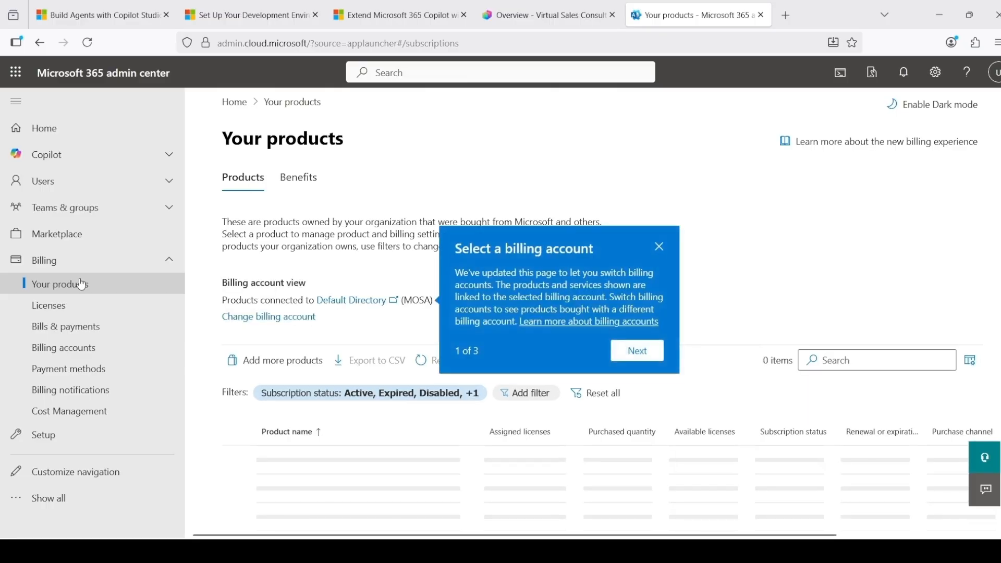
left_click(662, 249)
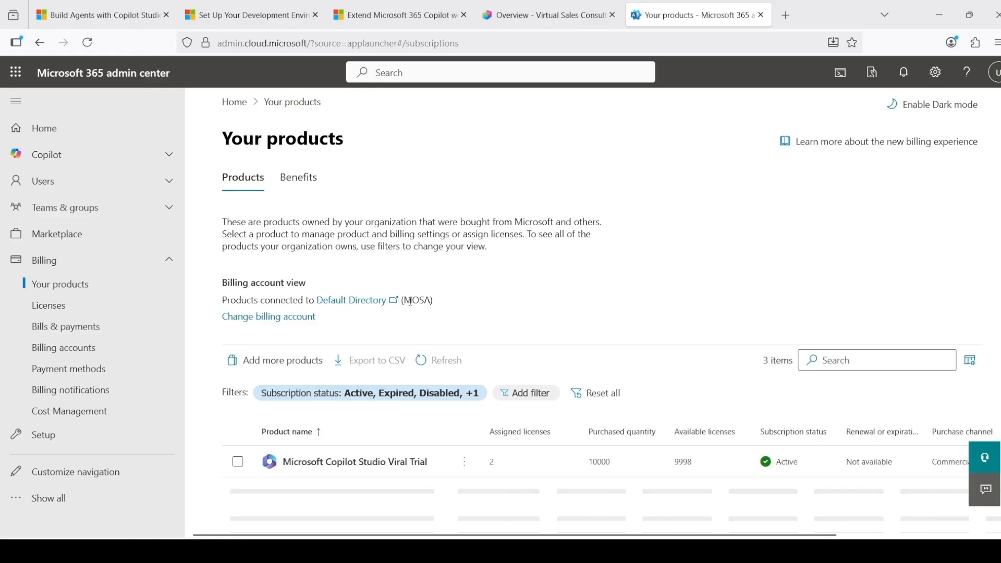
left_click_drag(404, 301, 432, 301)
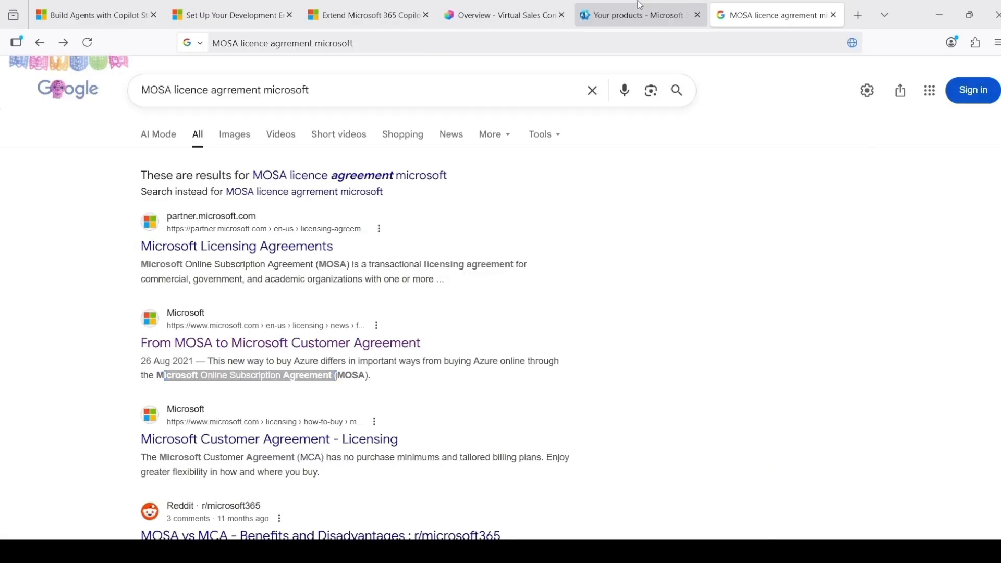
Return to the Microsoft 365 admin center, expand its full navigation and open the Org settings
left_click(640, 11)
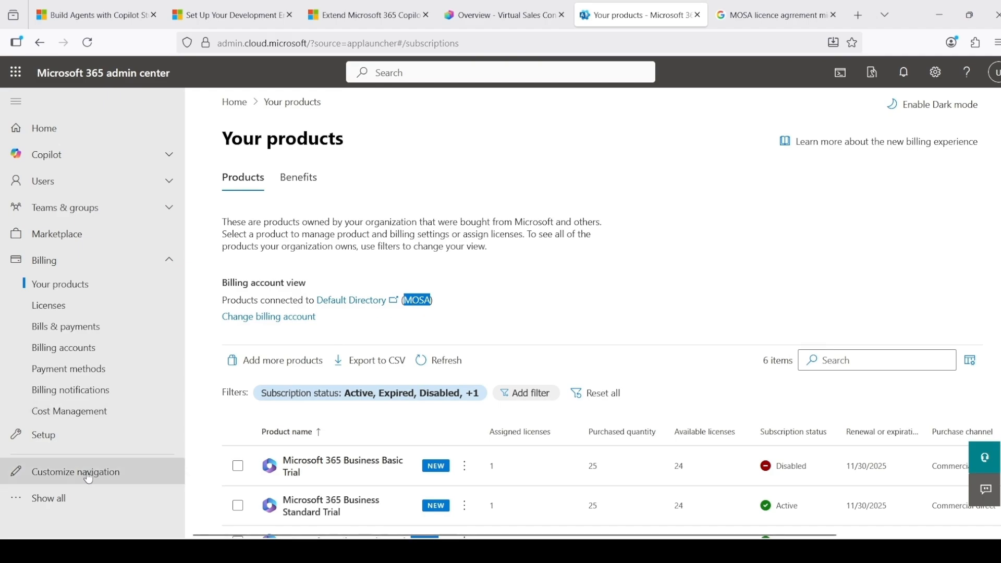
left_click(47, 498)
scroll(79, 388, "down", 1)
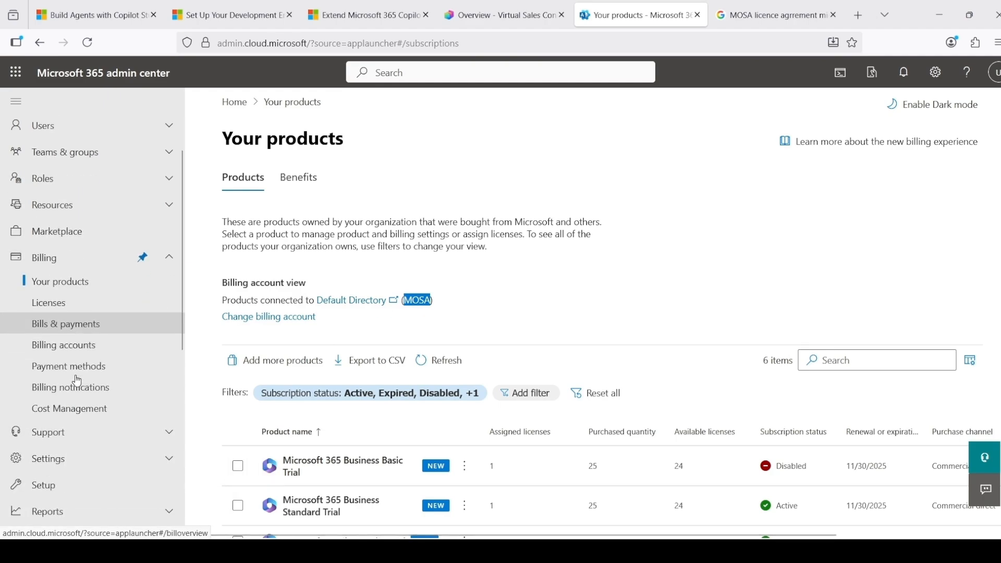
scroll(77, 380, "down", 2)
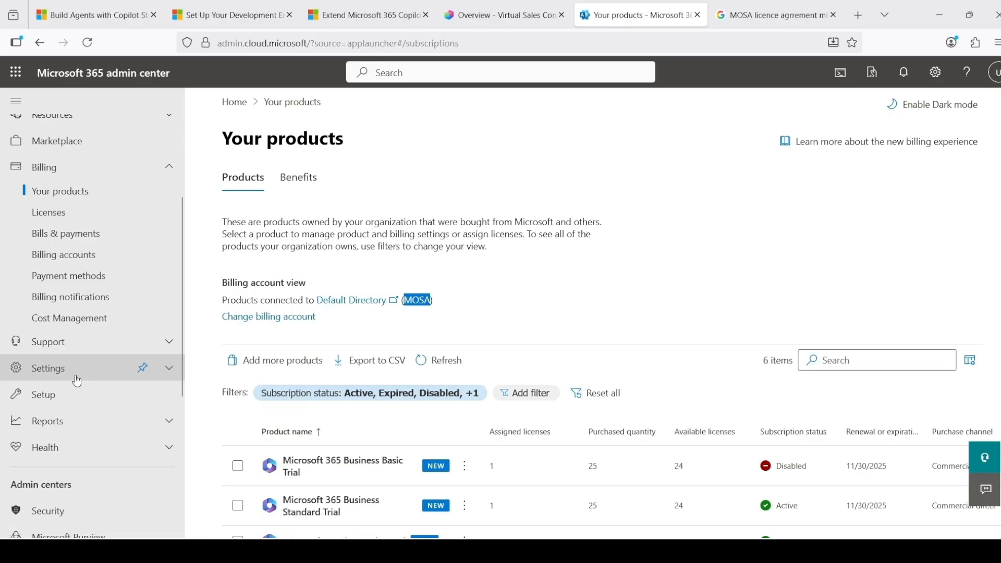
left_click(77, 381)
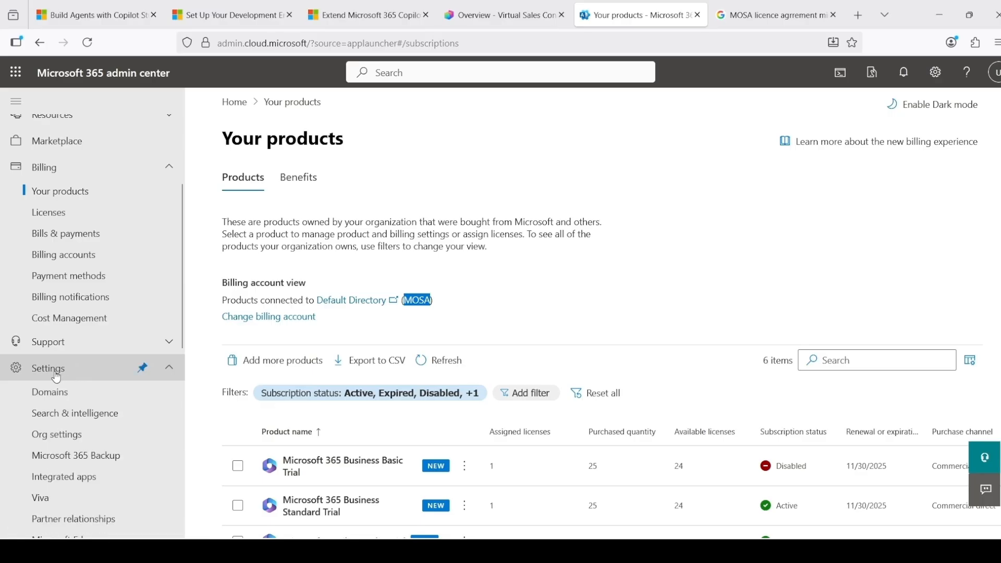
scroll(76, 379, "down", 2)
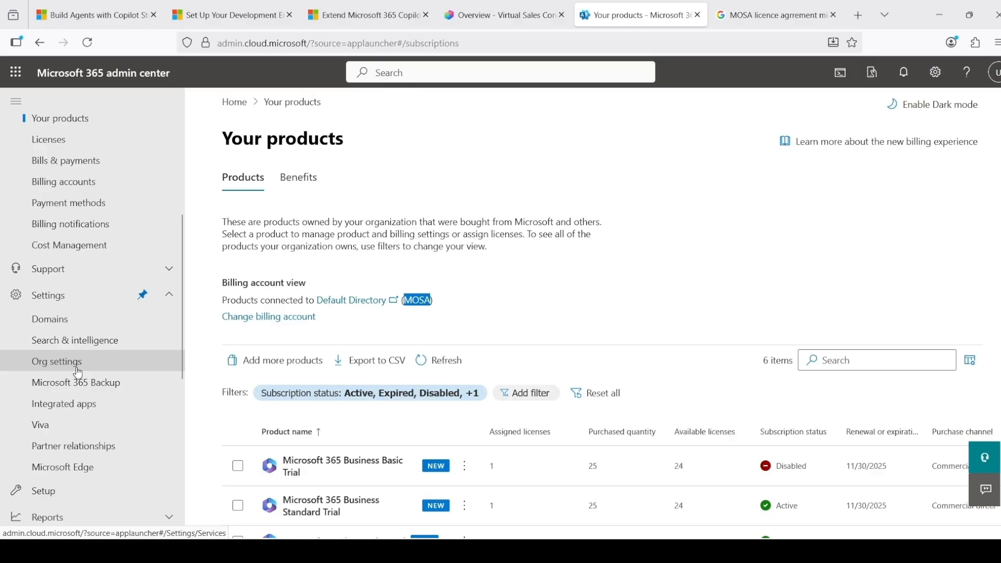
left_click(73, 363)
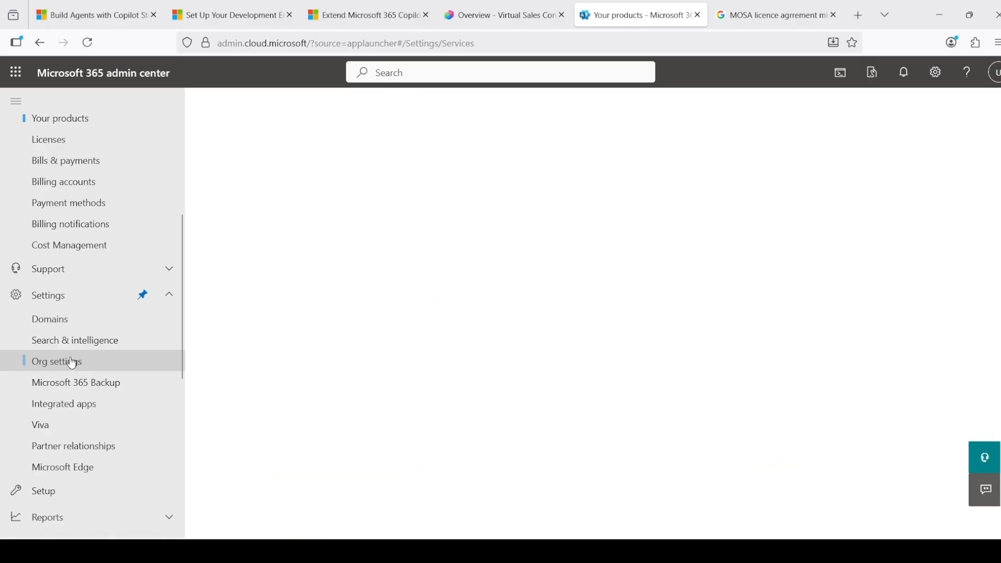
Disallow guest access in the Microsoft Teams service settings, save the change and close the settings
scroll(394, 322, "down", 7)
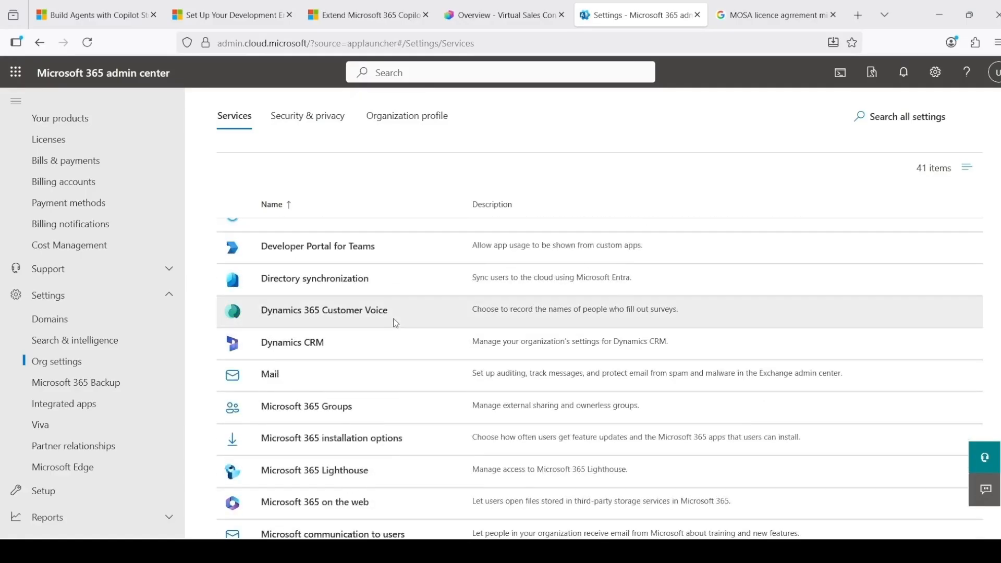
scroll(395, 323, "down", 3)
scroll(395, 323, "down", 2)
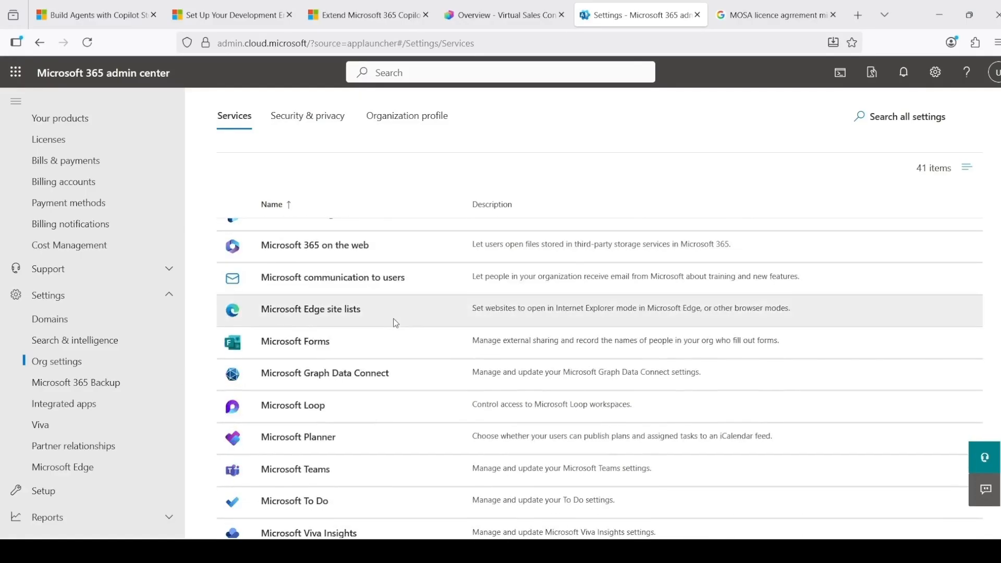
scroll(395, 322, "down", 2)
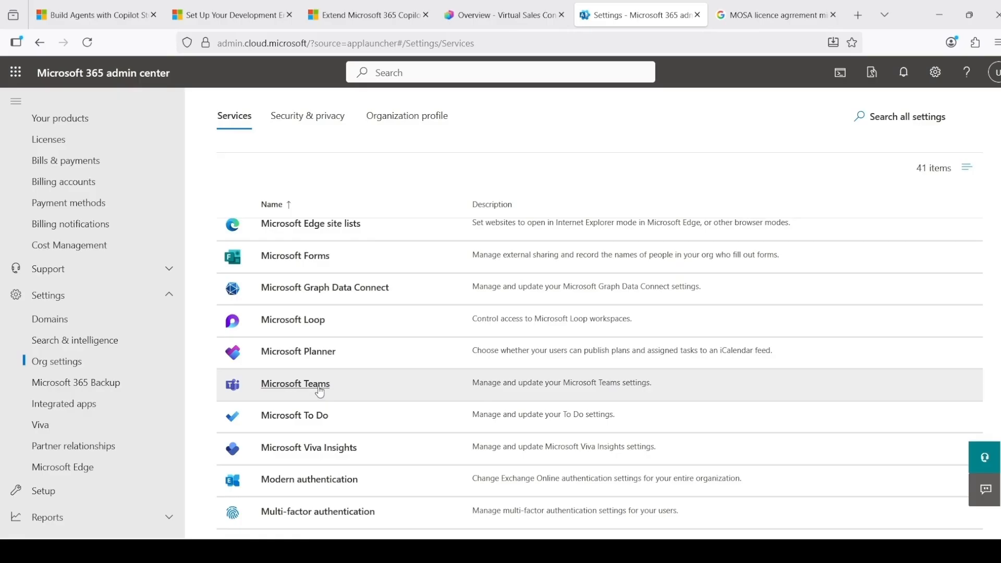
left_click(320, 392)
scroll(318, 386, "down", 2)
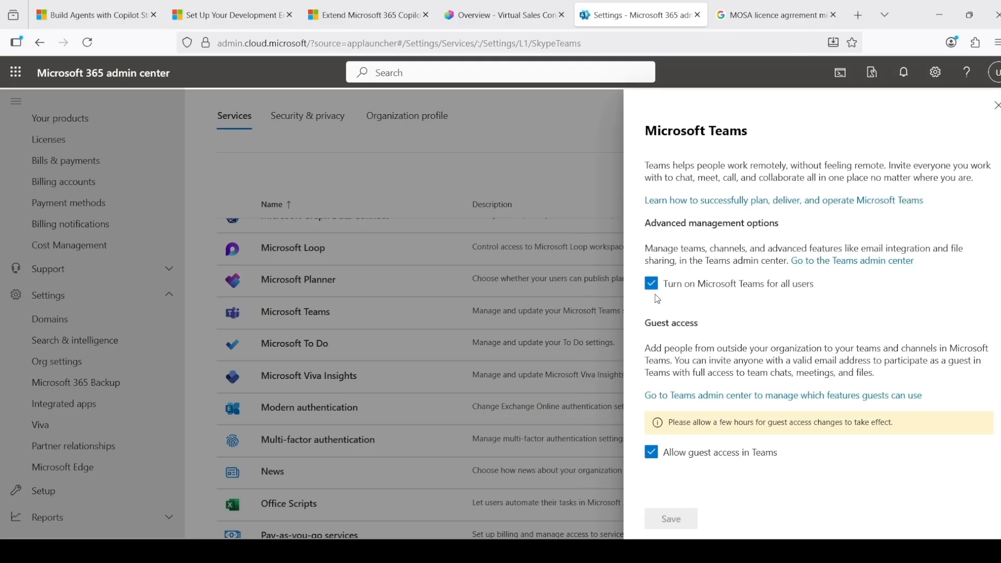
left_click(652, 453)
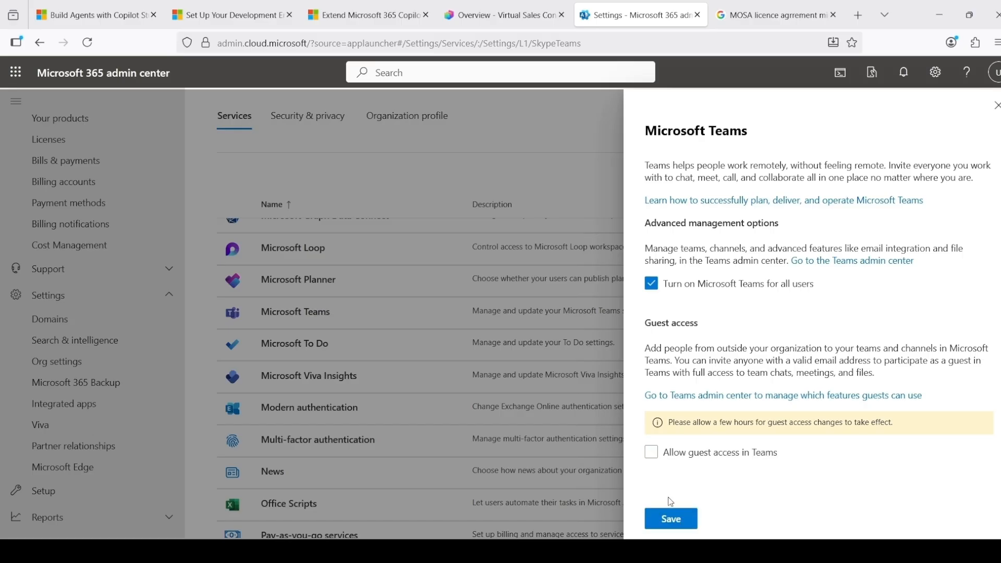
left_click(672, 521)
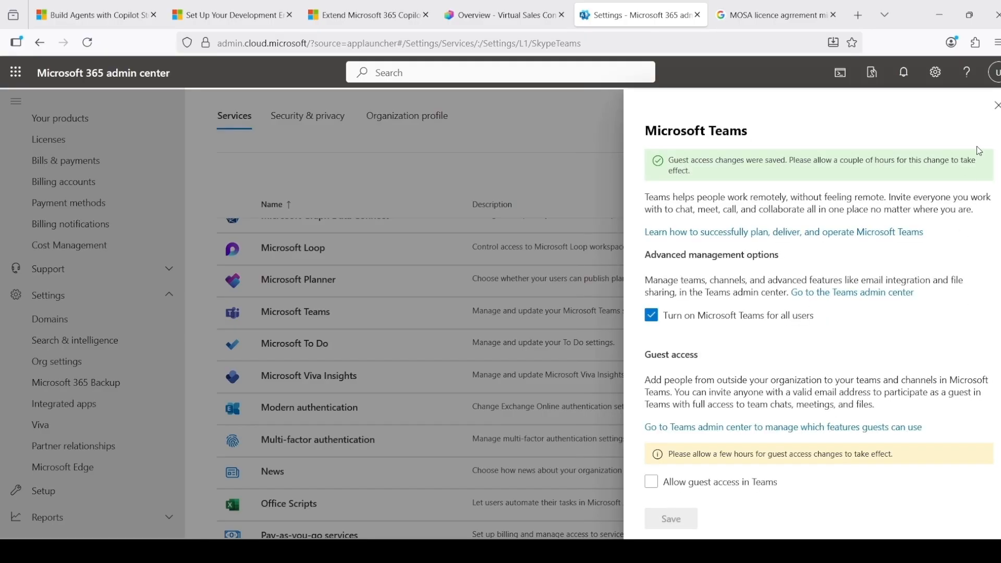
left_click(996, 106)
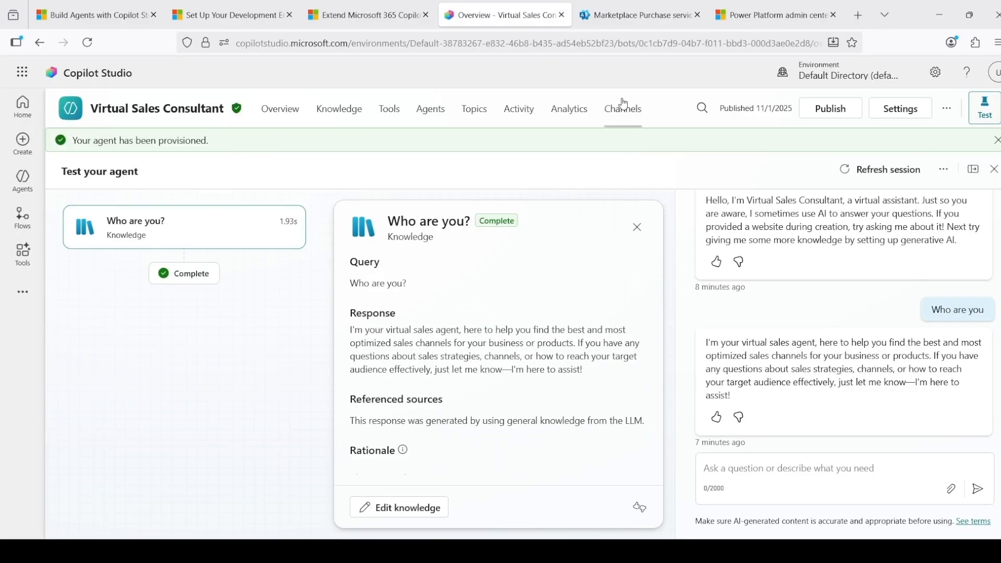
Review the Virtual Sales Consultant's available channels in Copilot Studio and add the Teams and Microsoft 365 Copilot channel
left_click(624, 110)
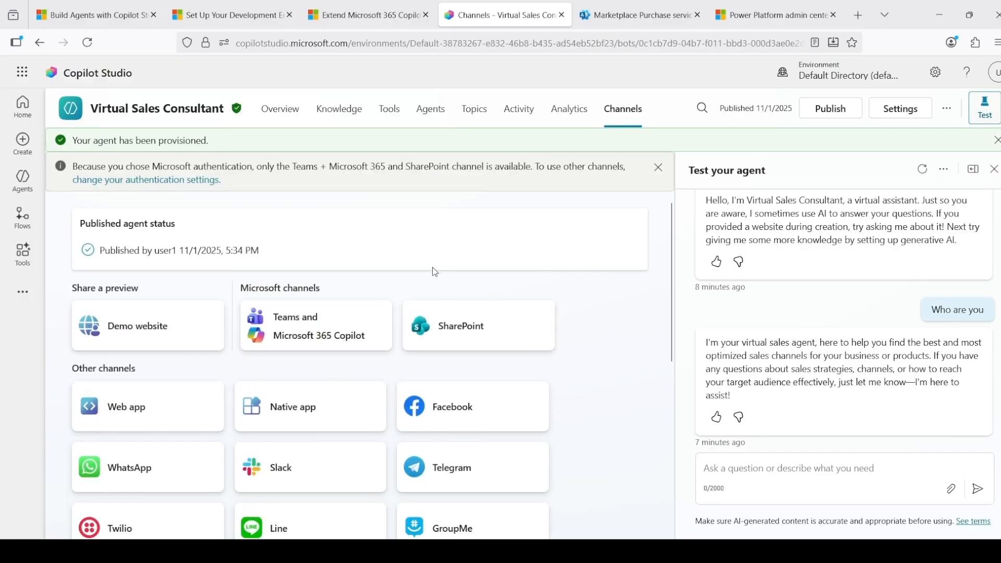
scroll(435, 272, "down", 3)
scroll(435, 272, "down", 4)
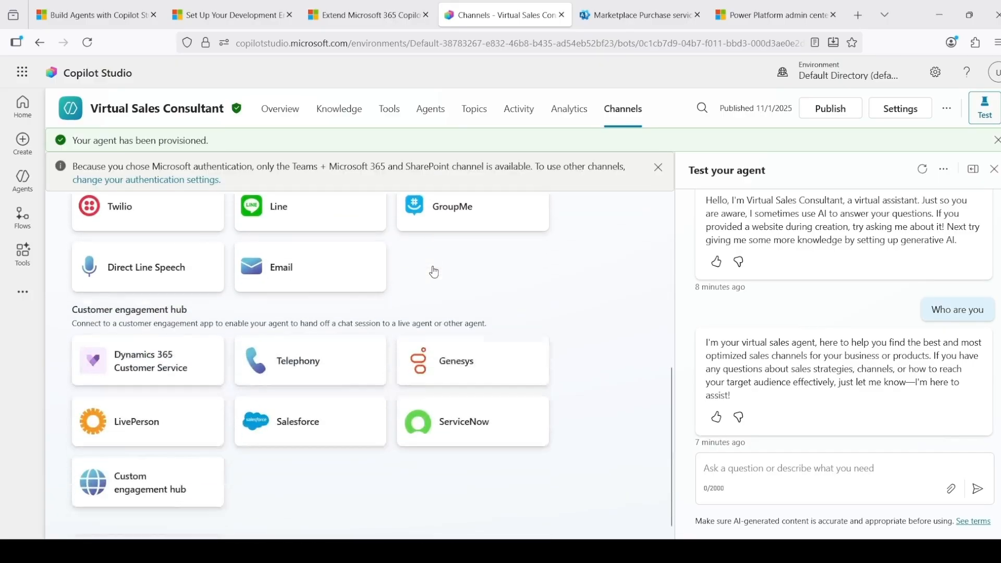
scroll(435, 272, "up", 7)
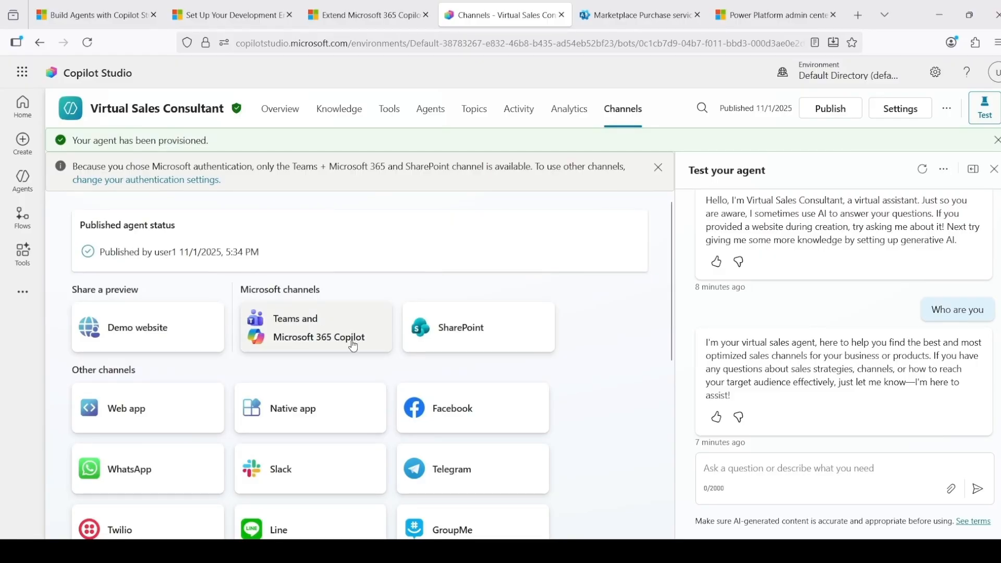
left_click(320, 344)
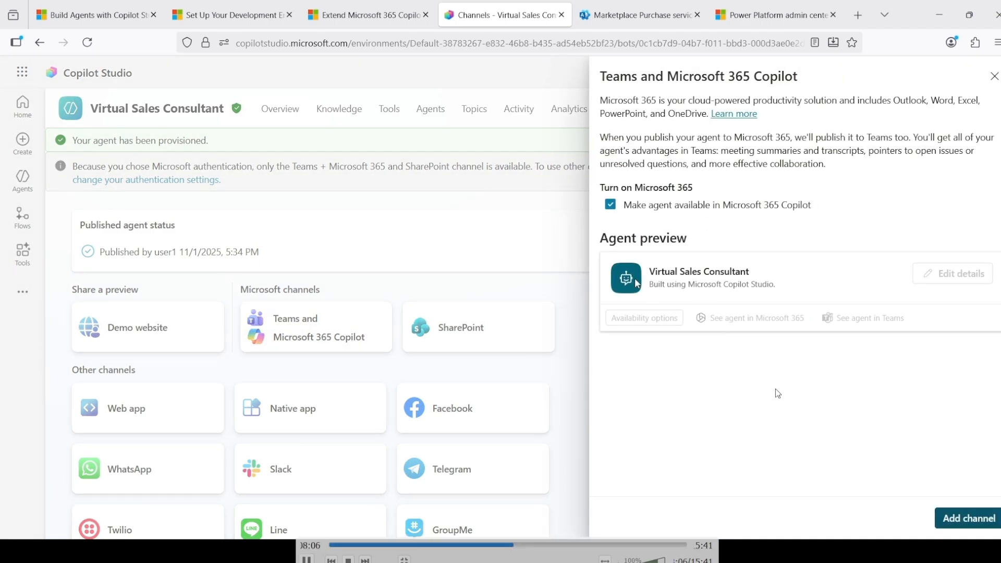
left_click(984, 522)
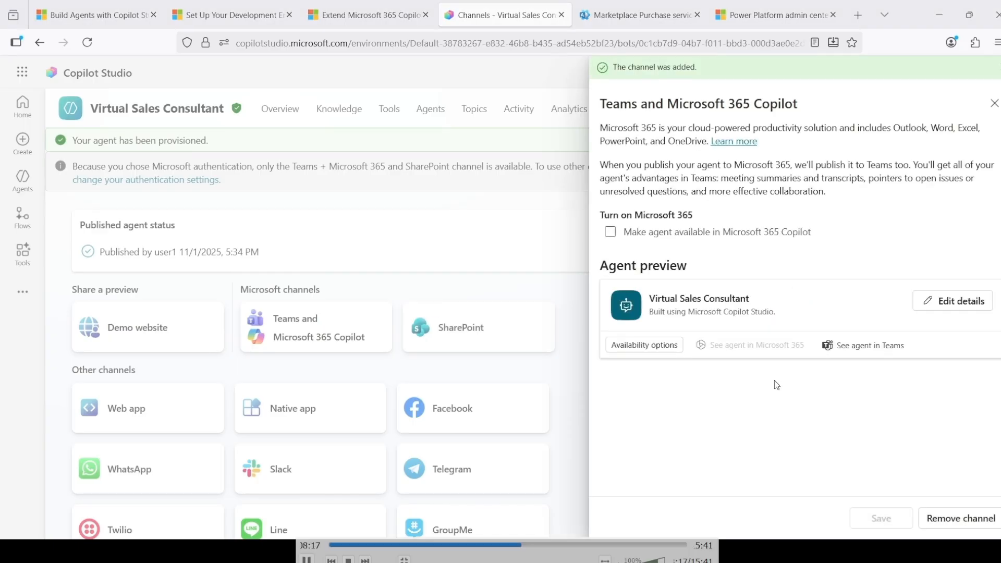
Open the agent in Microsoft Teams from its channel settings, launching the installed desktop app from the browser page
left_click(847, 353)
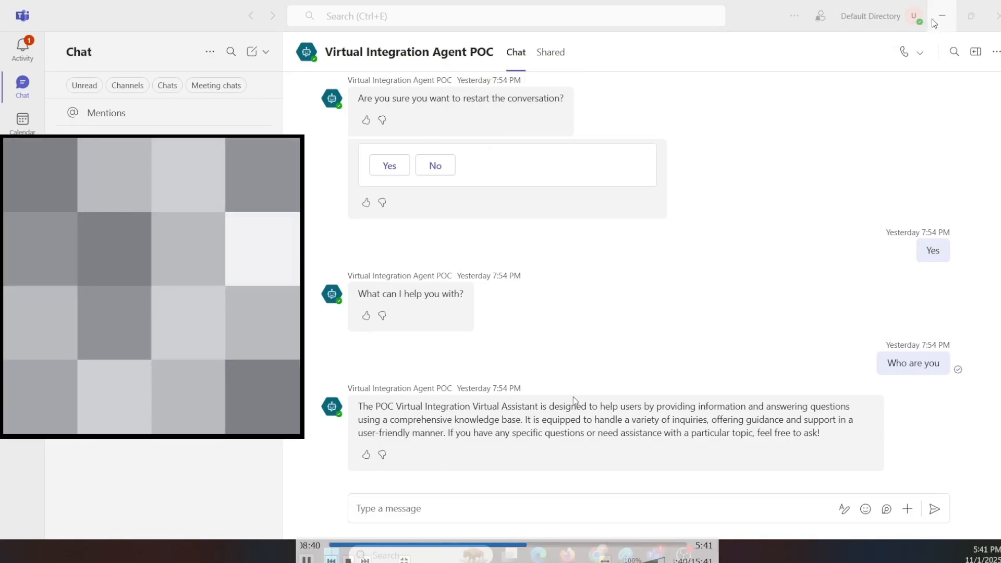
left_click(933, 22)
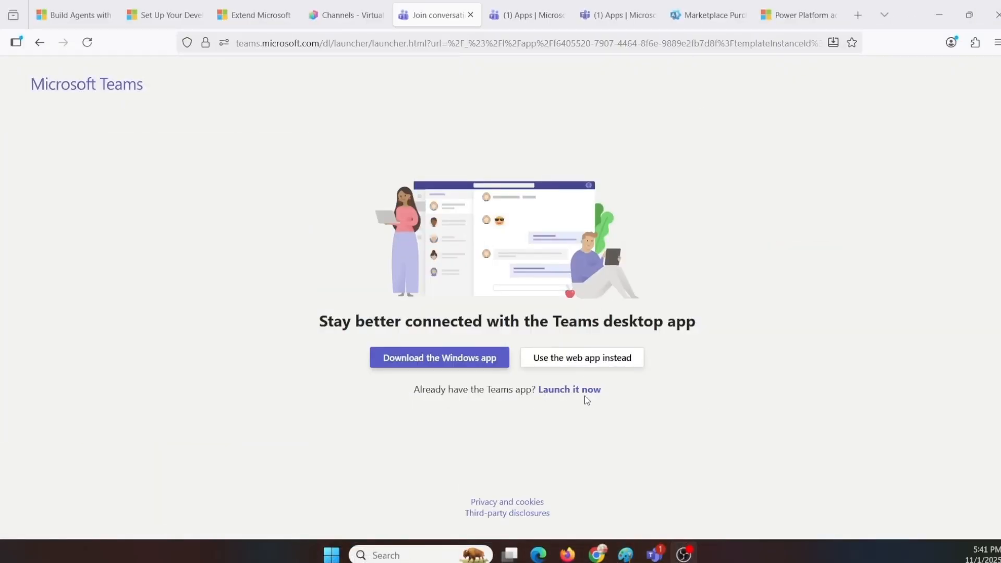
left_click(584, 400)
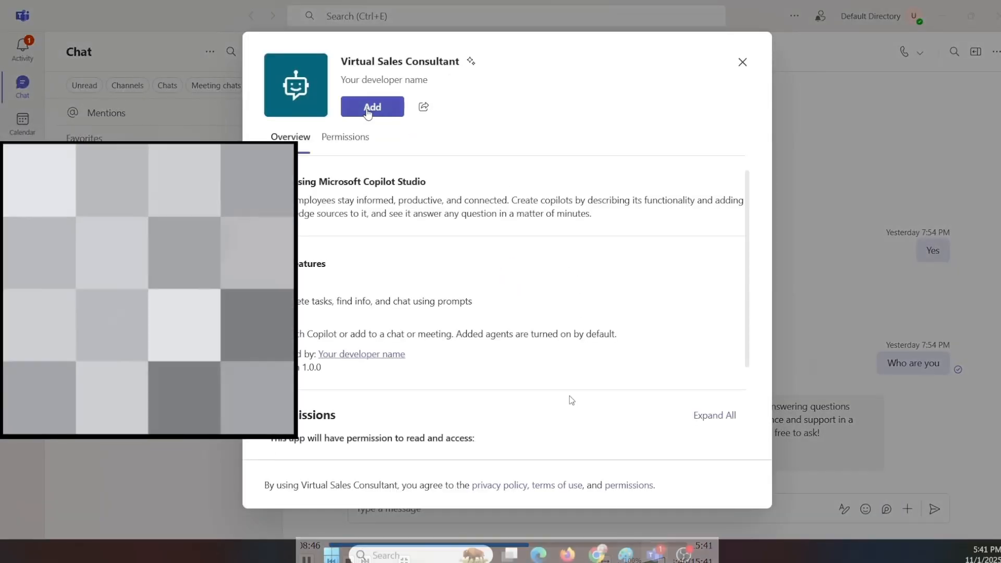
Add the Virtual Sales Consultant app to Teams and open its chat
left_click_drag(340, 61, 459, 61)
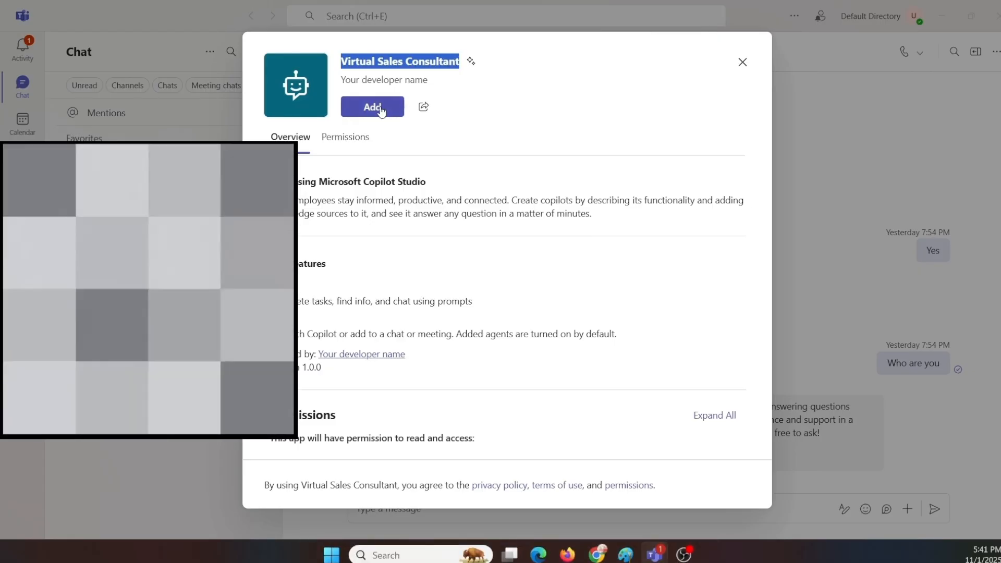
left_click(381, 109)
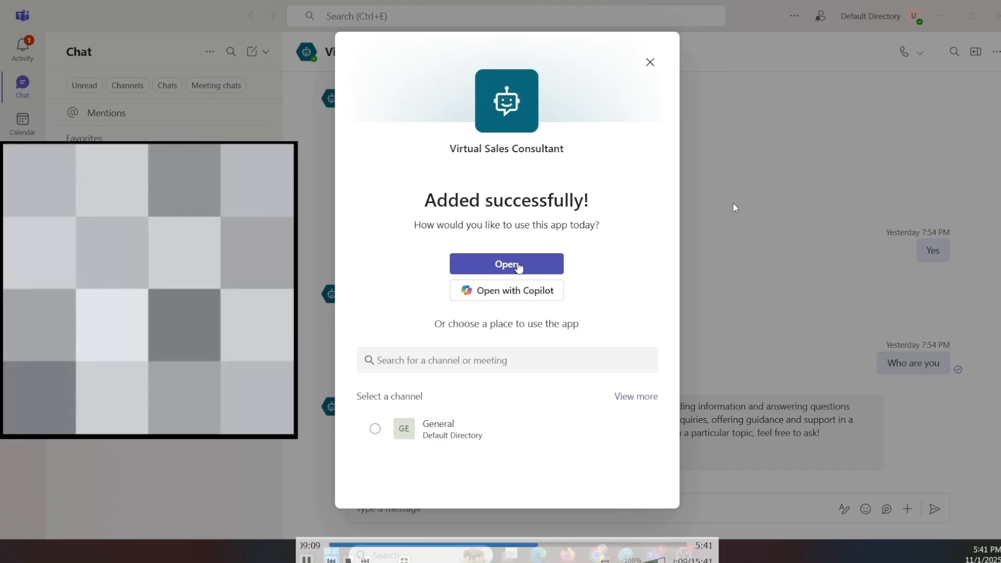
left_click(518, 266)
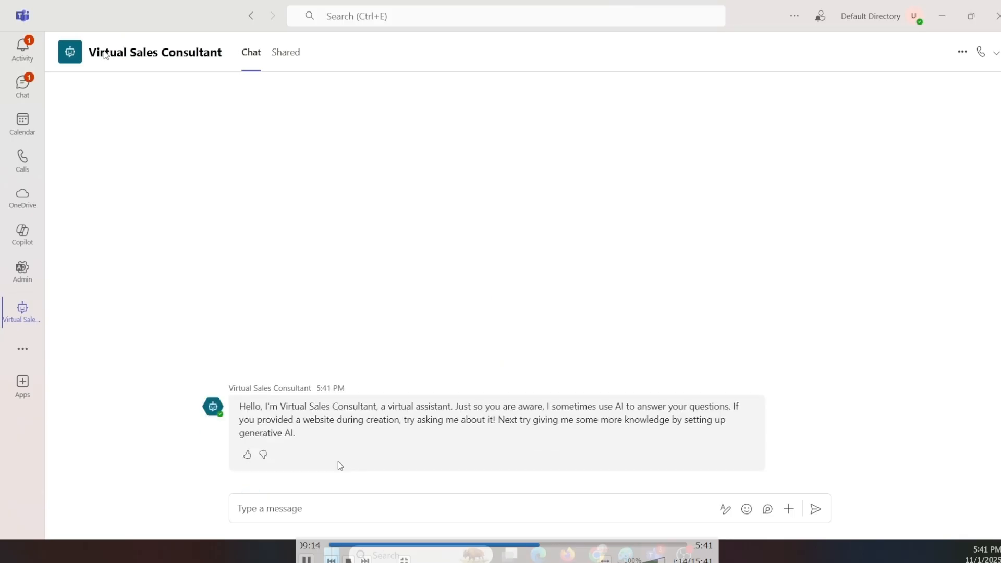
Test the agent in the Teams chat by sending the message "who are you?"
left_click(302, 510)
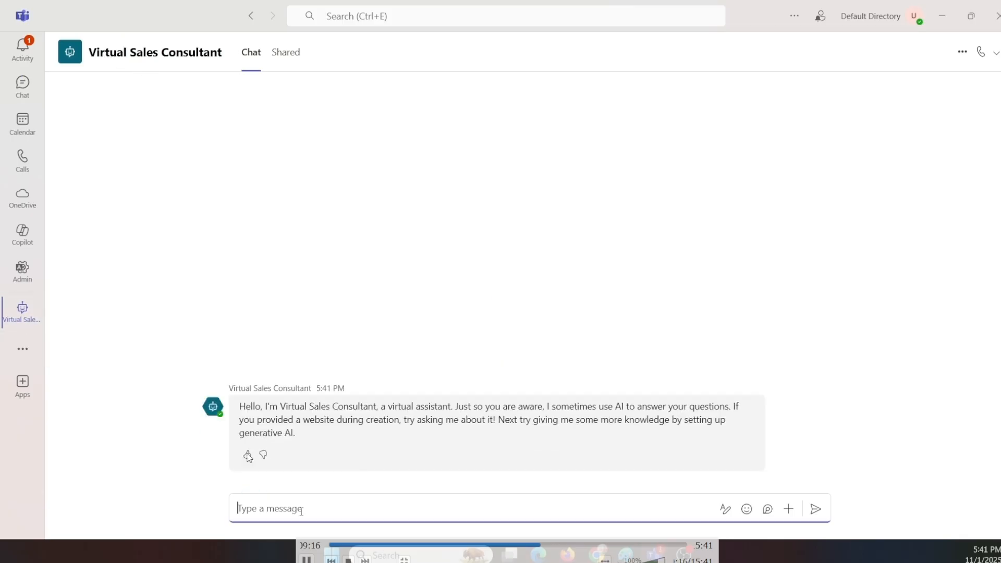
type("who")
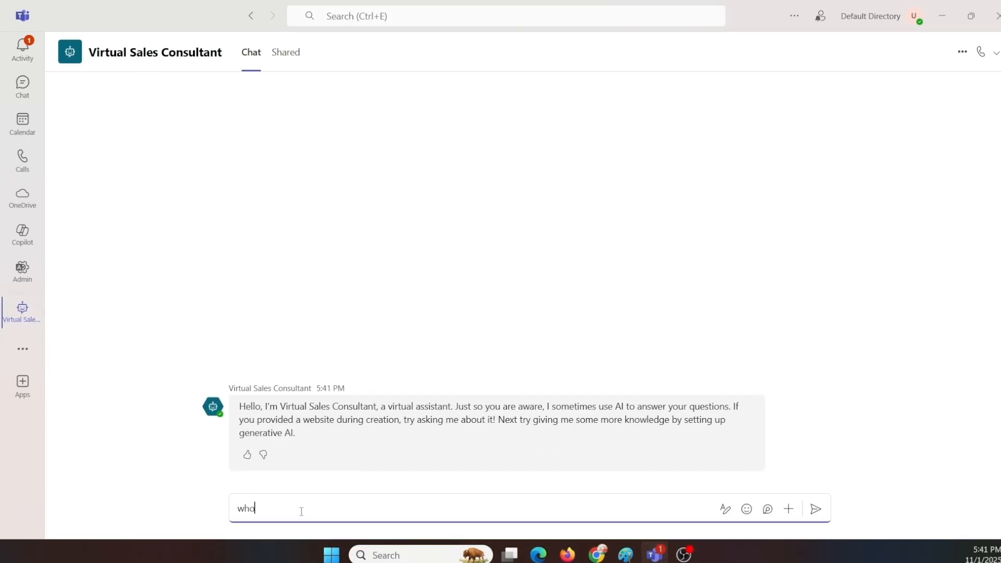
type(" are you?")
key("Return")
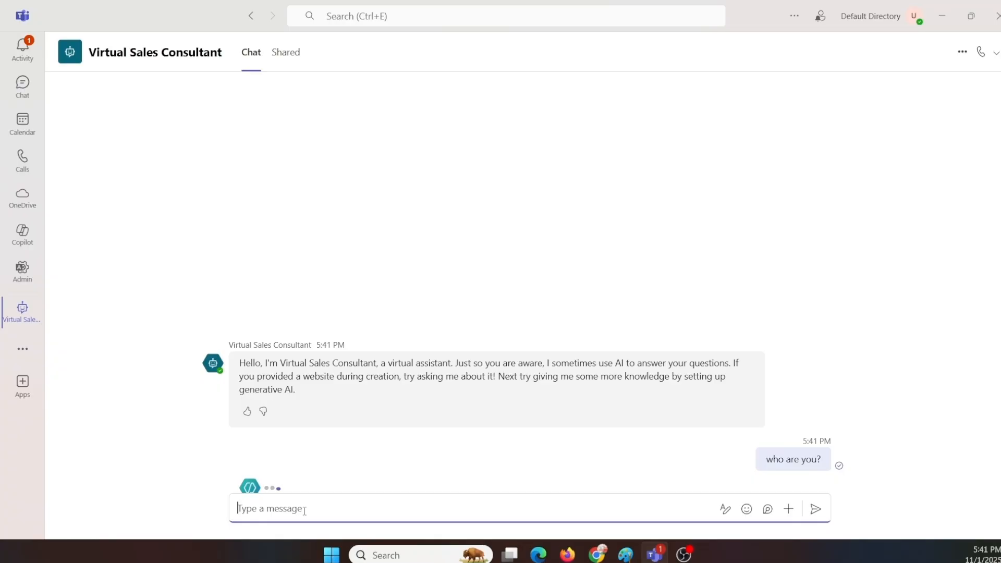
Send "reset" to the agent and answer Yes to restart the conversation
type("reset")
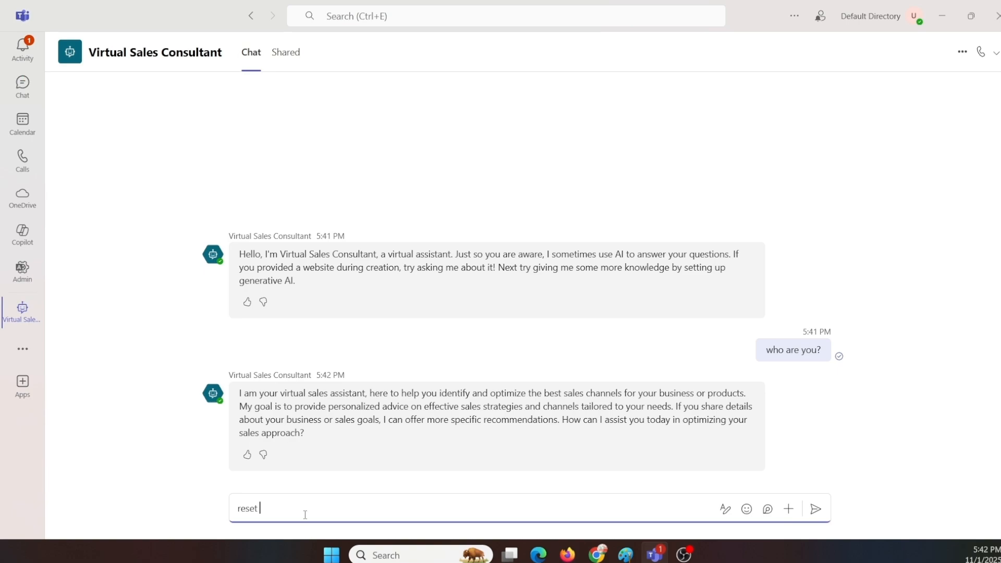
key("Return")
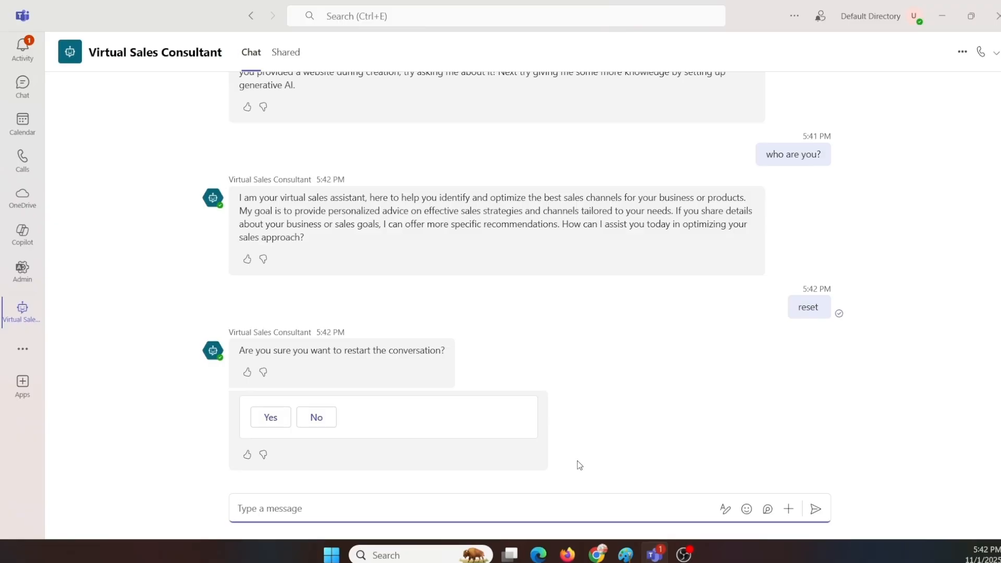
left_click(271, 417)
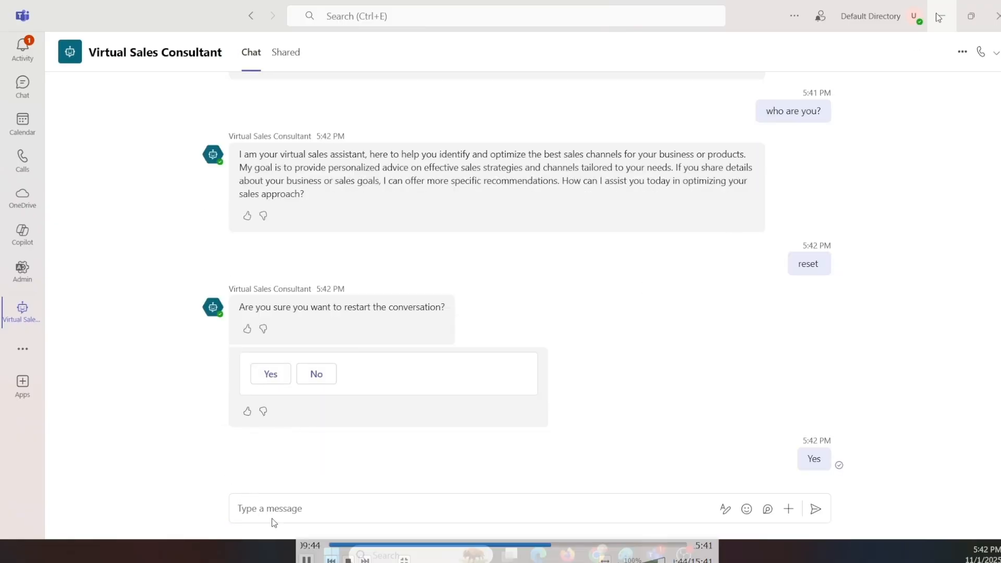